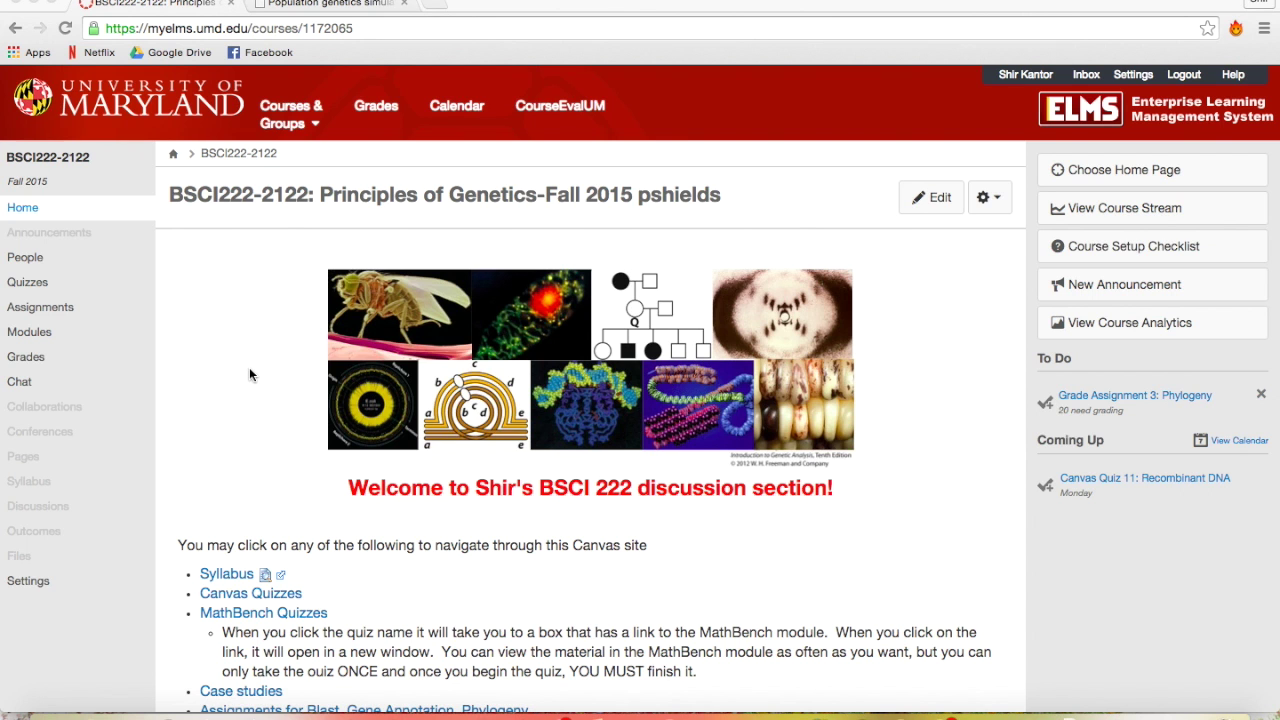
Switch to the Population Genetics Homework document in Word.
scroll(250, 374, "down", 2)
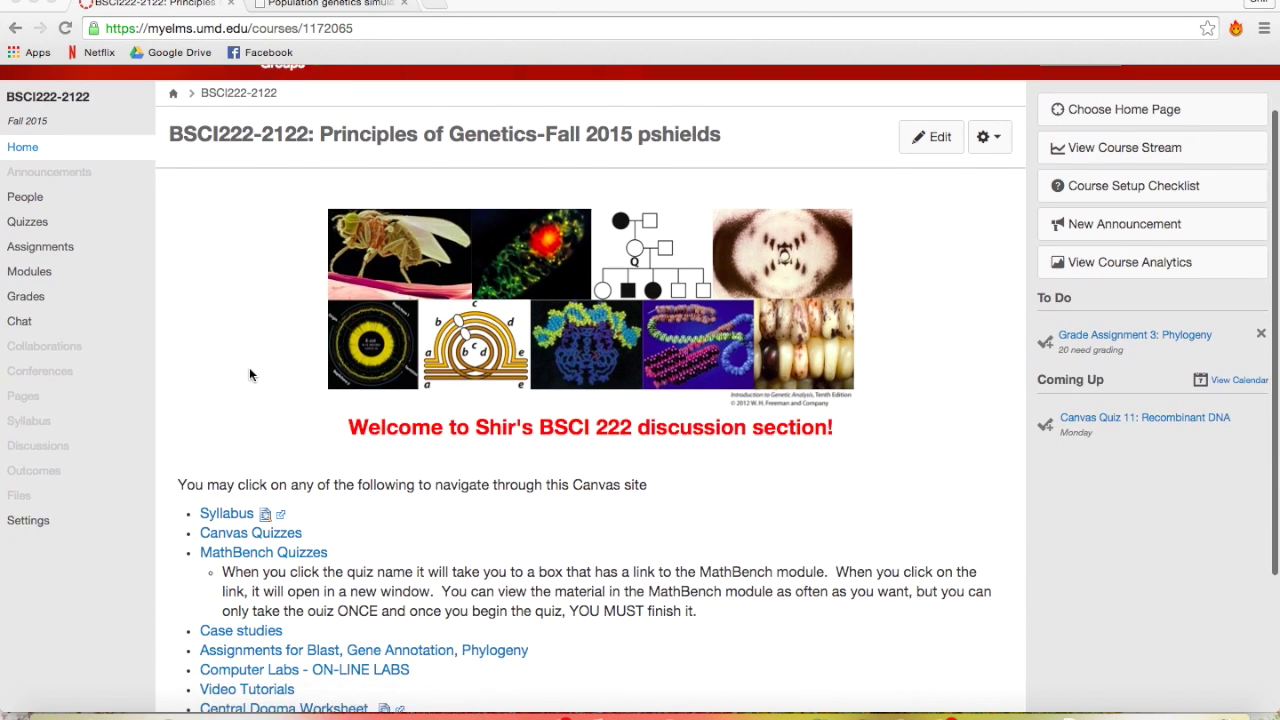
scroll(250, 374, "down", 1)
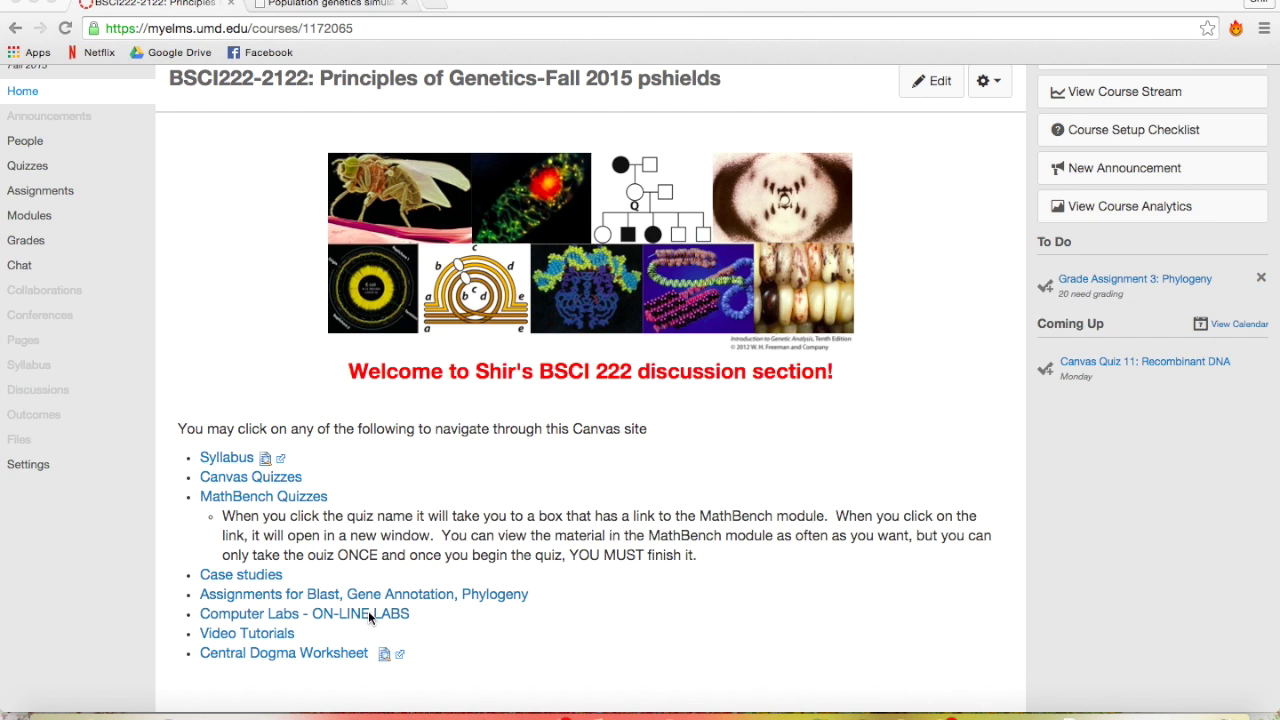
scroll(612, 567, "up", 3)
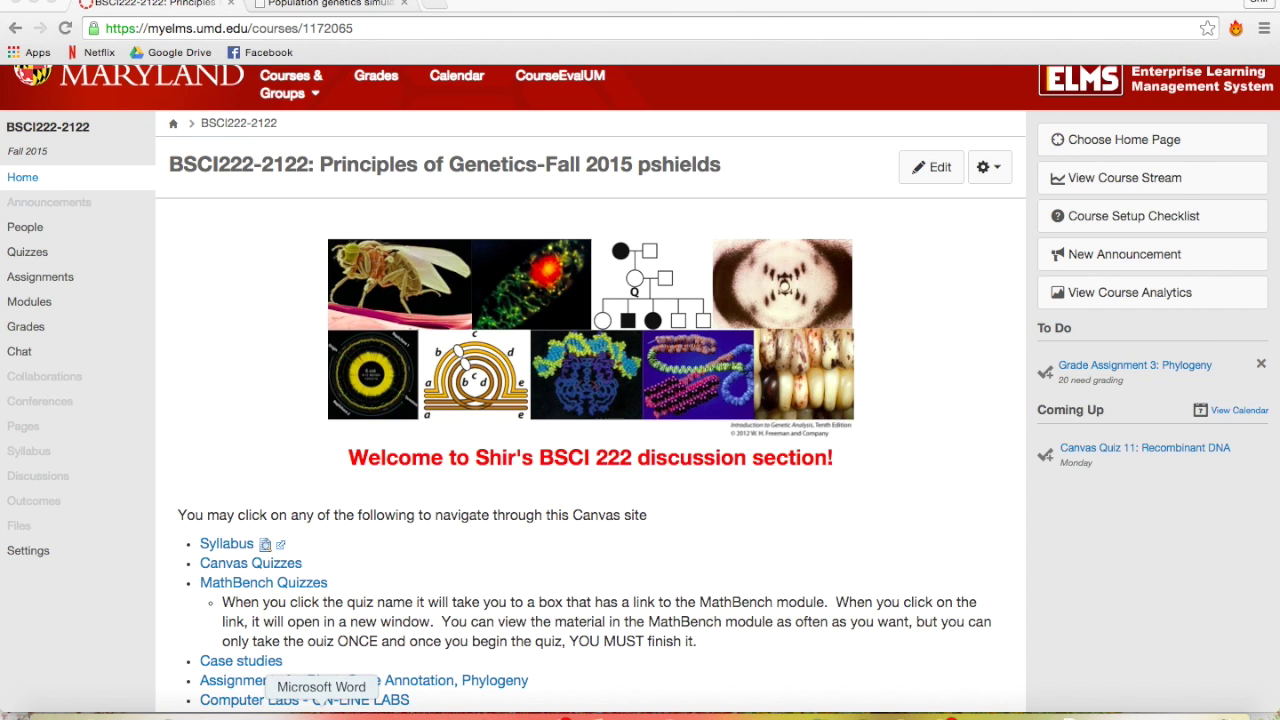
left_click(322, 713)
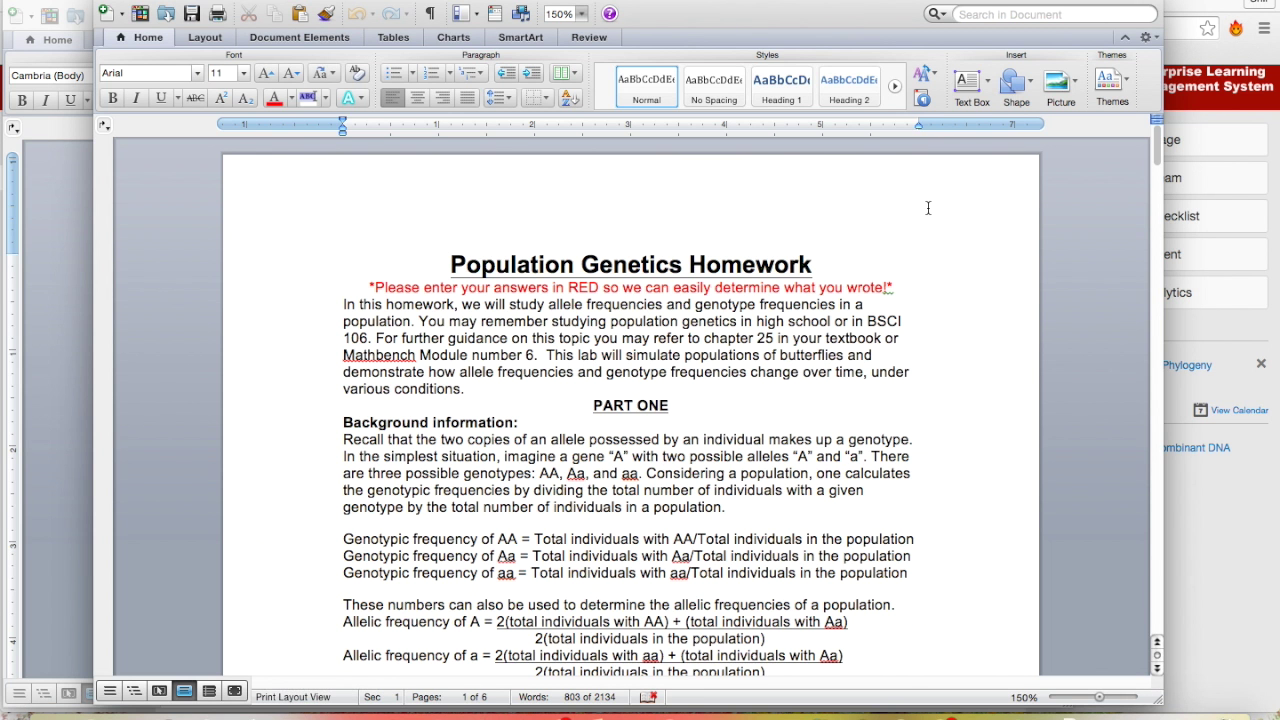
Scroll to the answer-in-red instruction and the Part One background on genotypic and allelic frequencies.
scroll(928, 208, "down", 5)
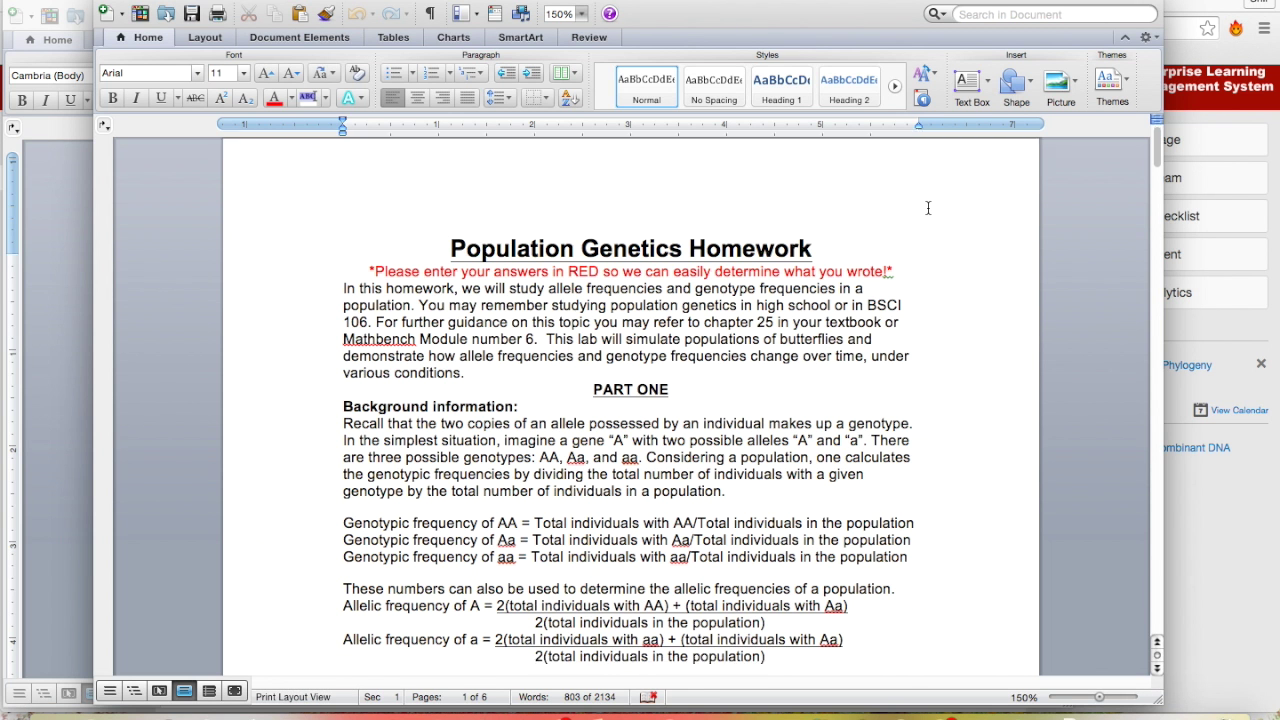
scroll(928, 208, "up", 5)
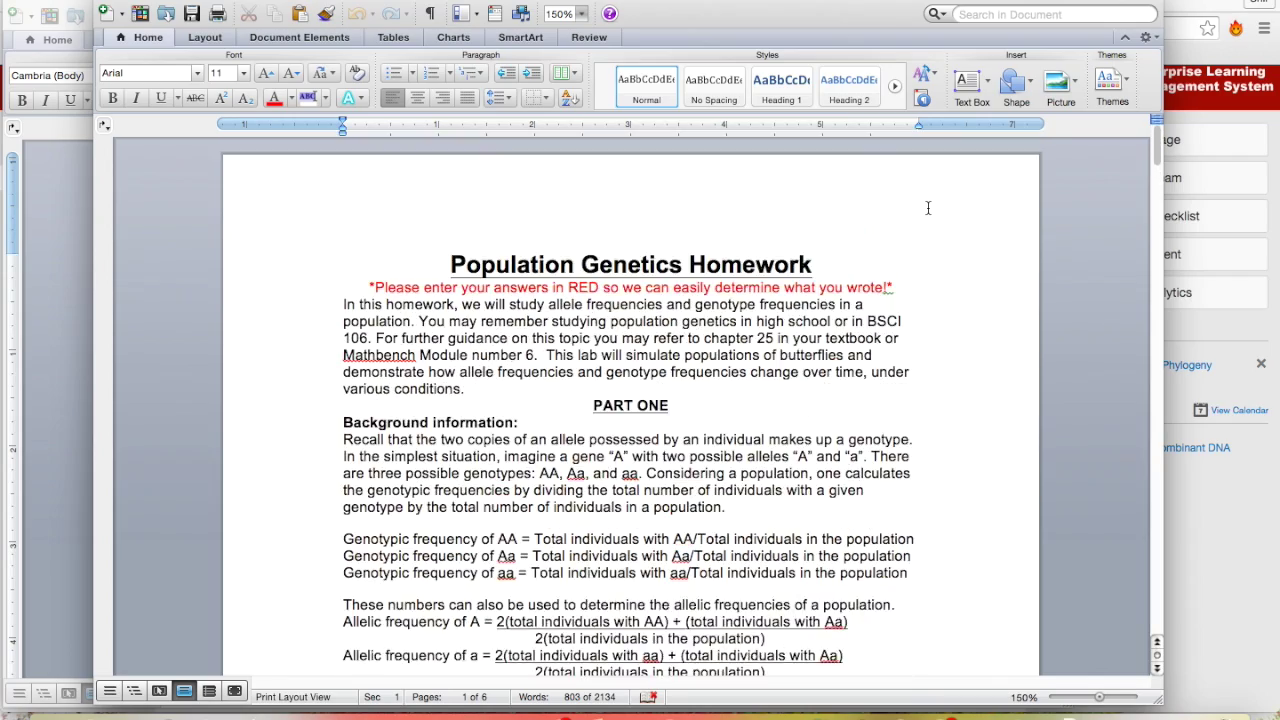
scroll(928, 208, "down", 20)
scroll(928, 208, "down", 20)
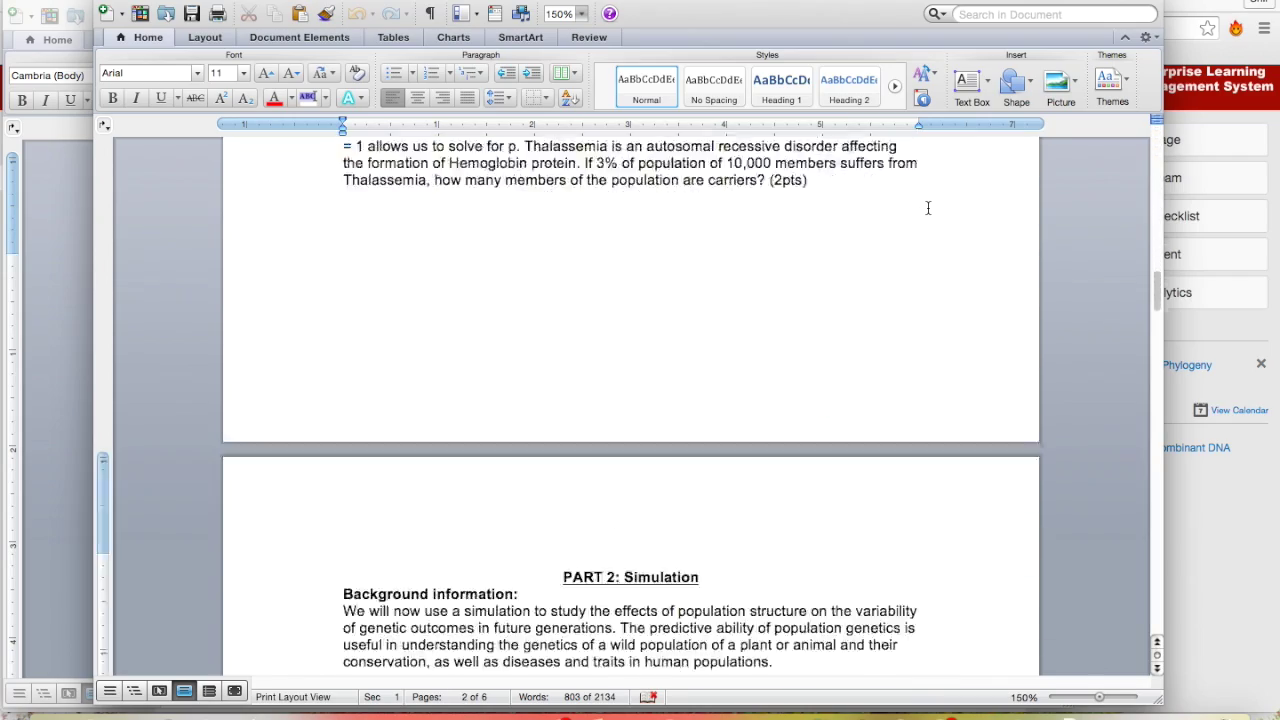
scroll(928, 208, "up", 20)
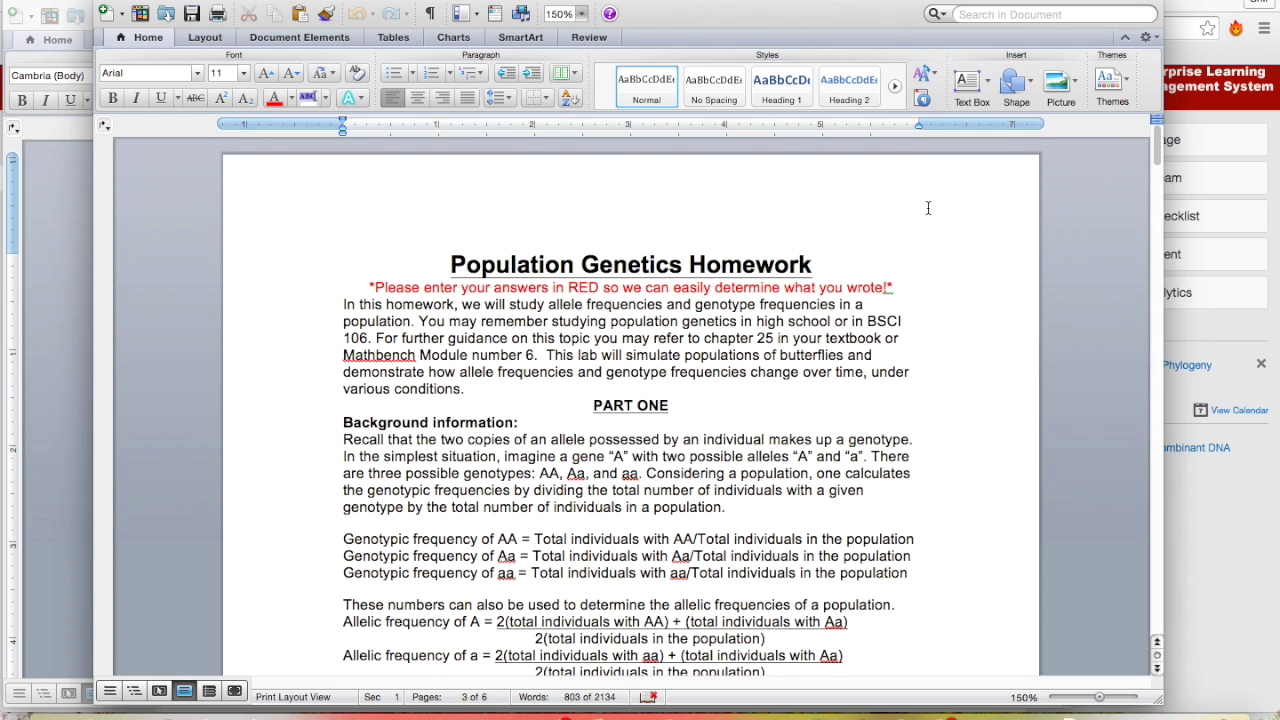
scroll(762, 326, "down", 5)
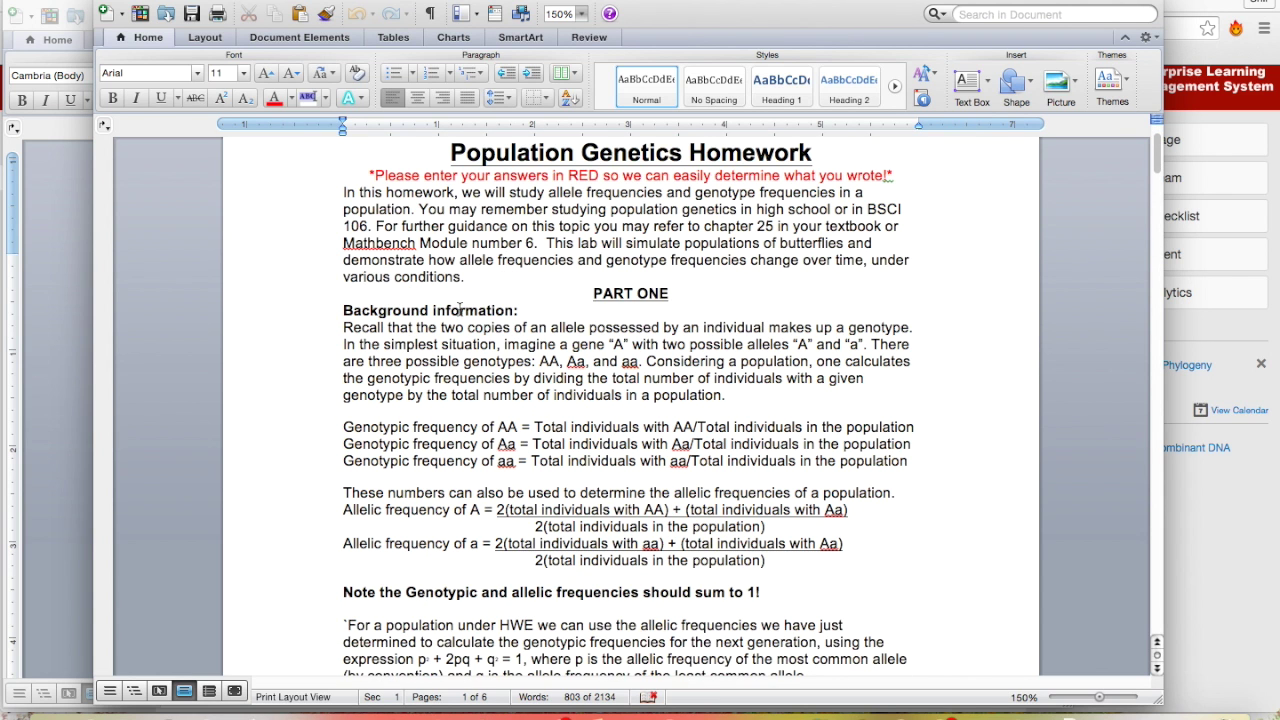
scroll(547, 246, "up", 1)
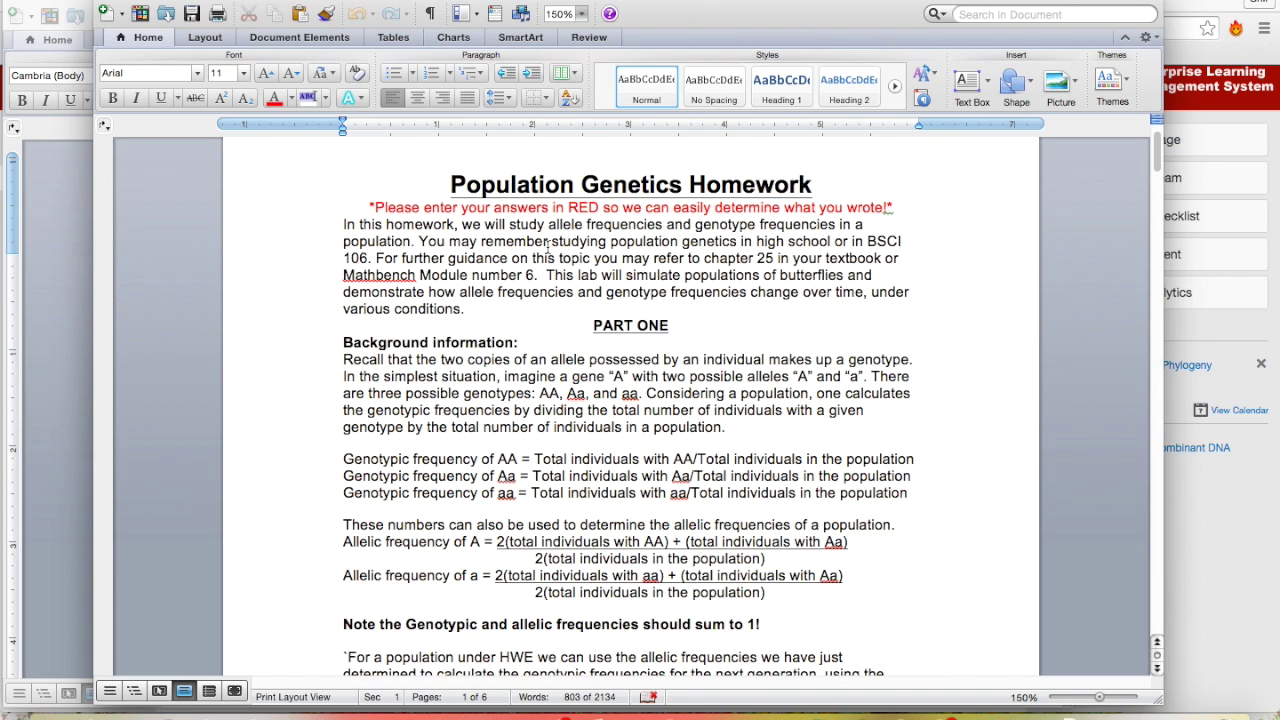
scroll(457, 305, "down", 4)
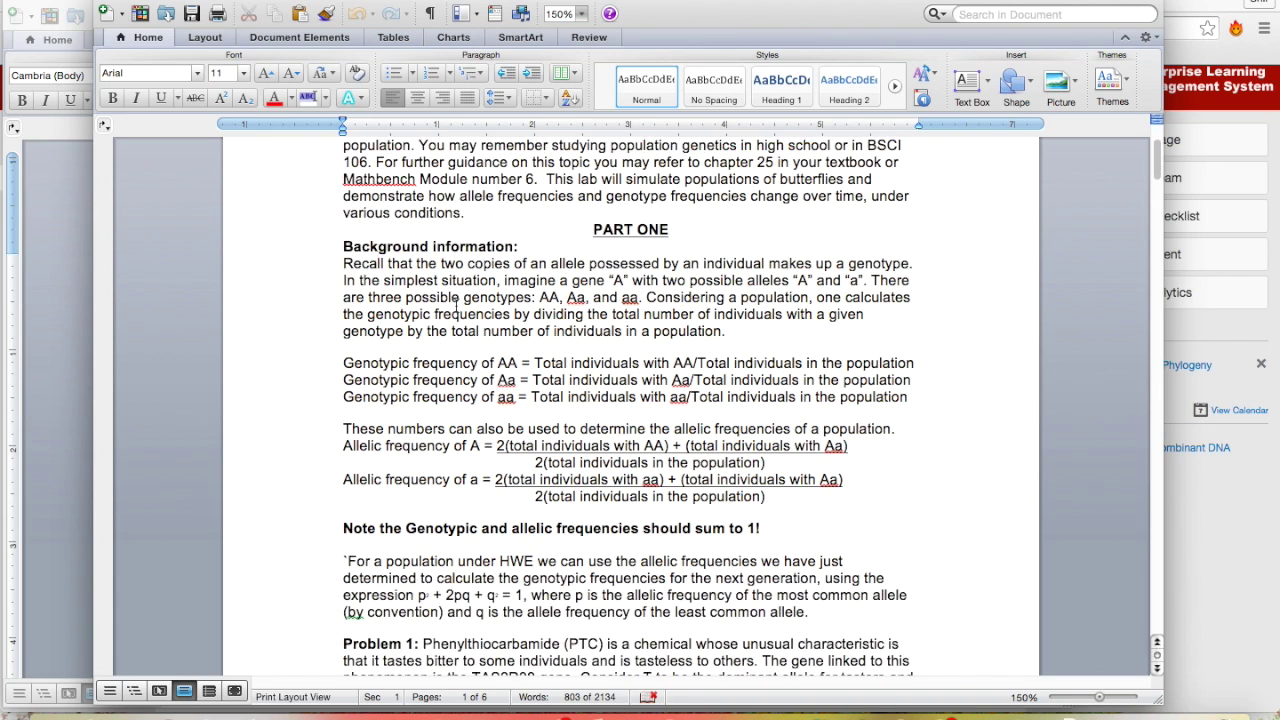
scroll(652, 297, "down", 9)
scroll(652, 297, "up", 6)
scroll(651, 297, "up", 2)
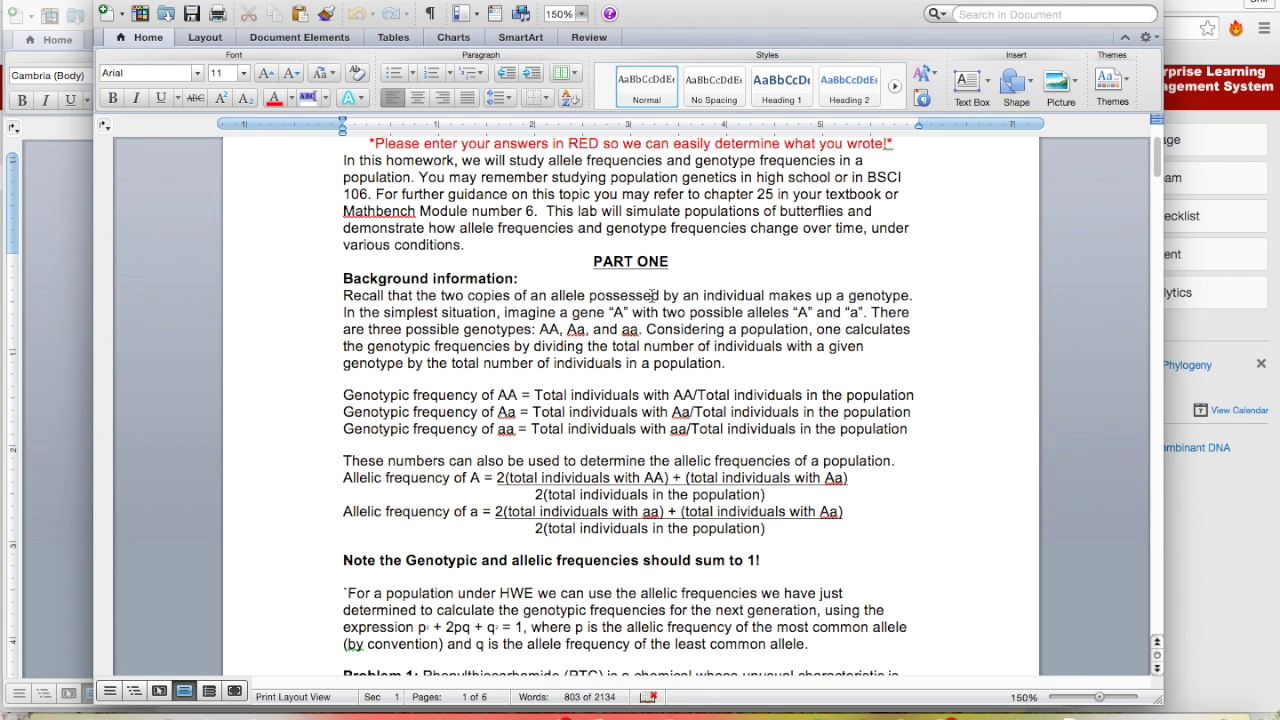
scroll(654, 295, "up", 3)
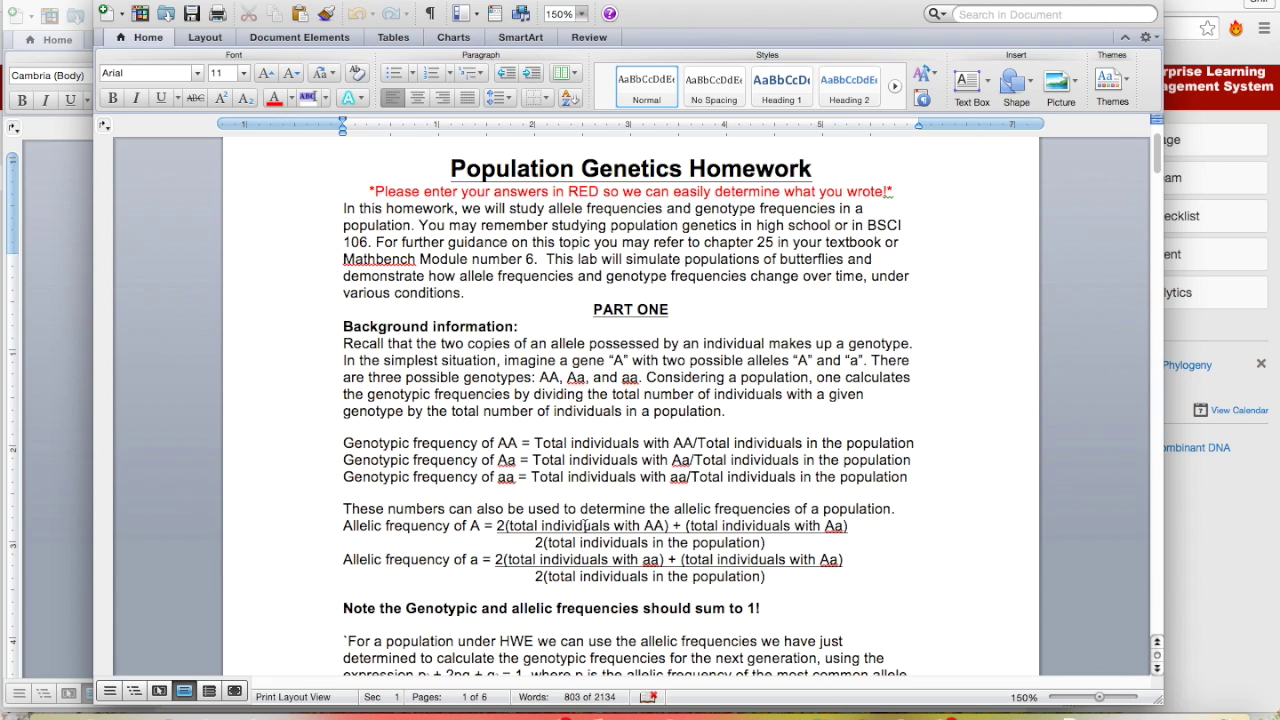
scroll(586, 527, "down", 4)
scroll(584, 527, "up", 5)
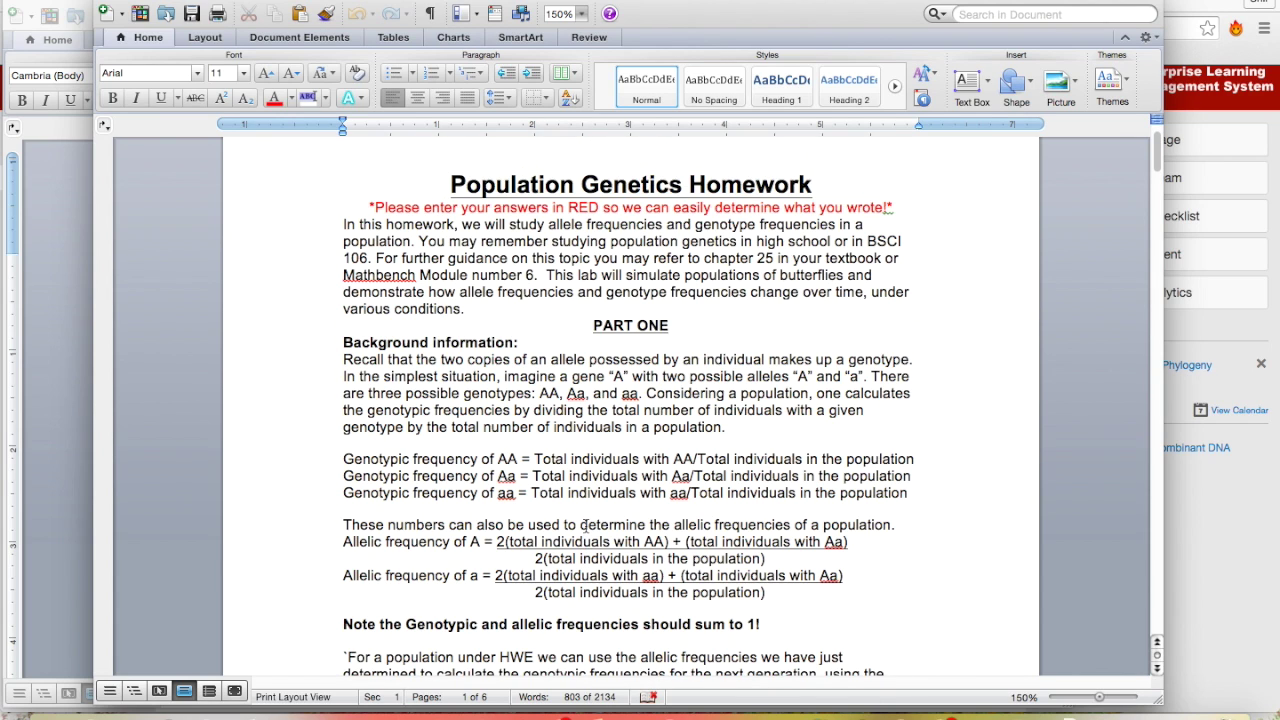
scroll(585, 527, "down", 2)
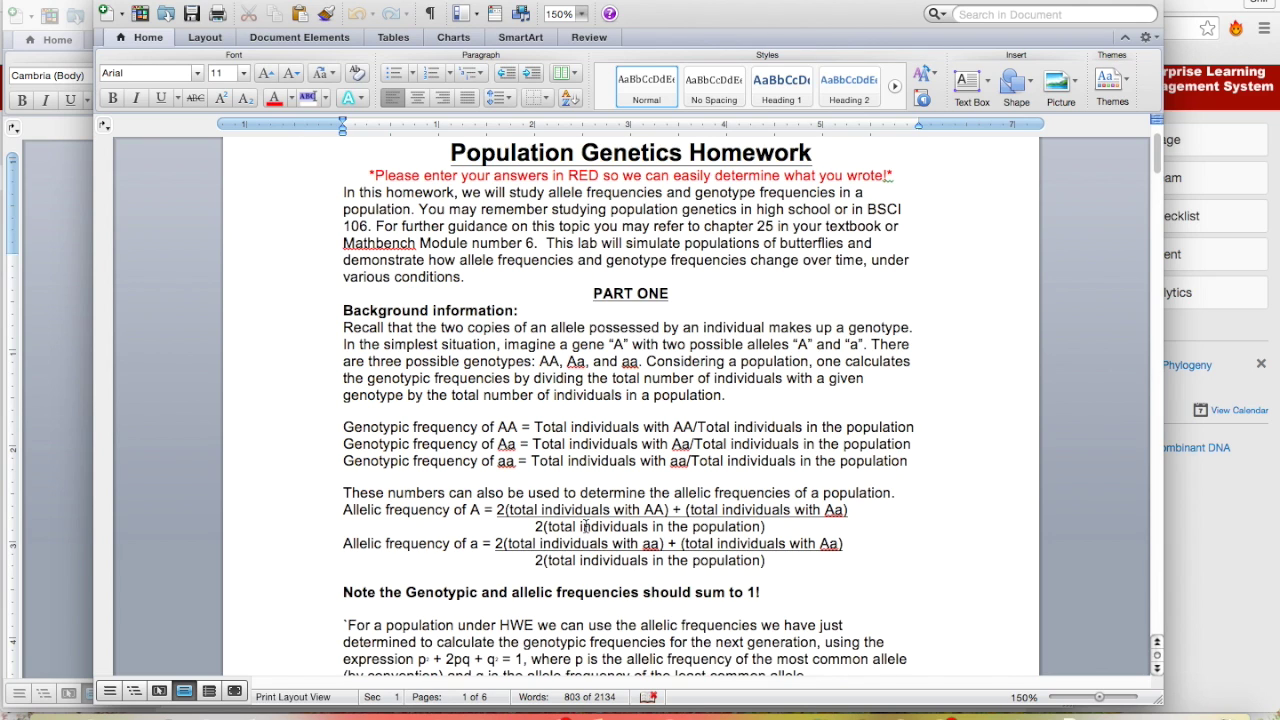
scroll(586, 527, "down", 5)
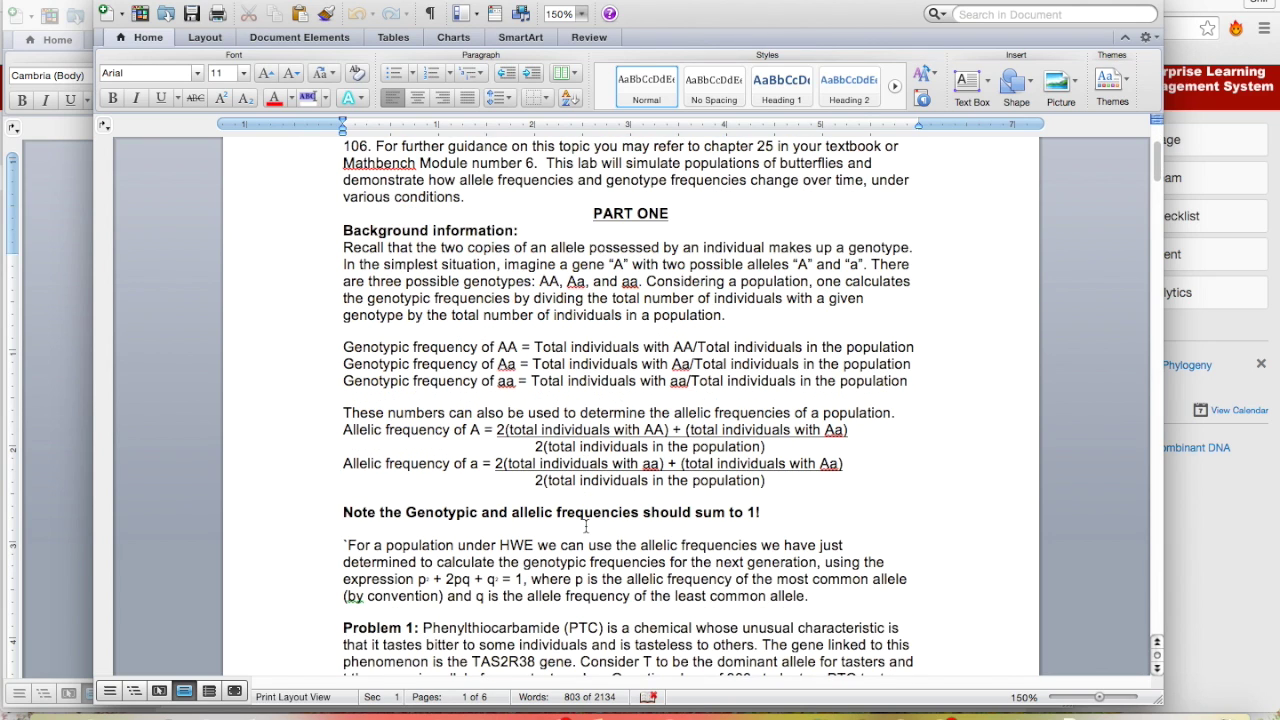
scroll(586, 527, "down", 4)
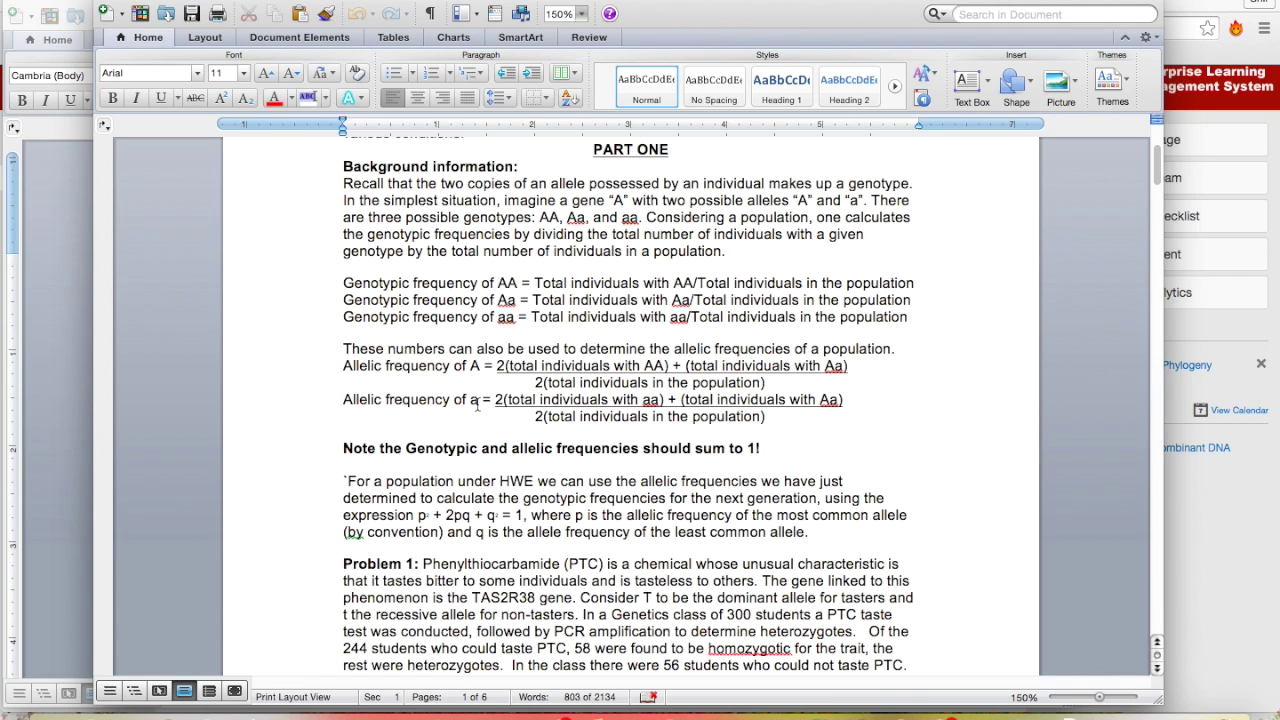
scroll(477, 403, "down", 2)
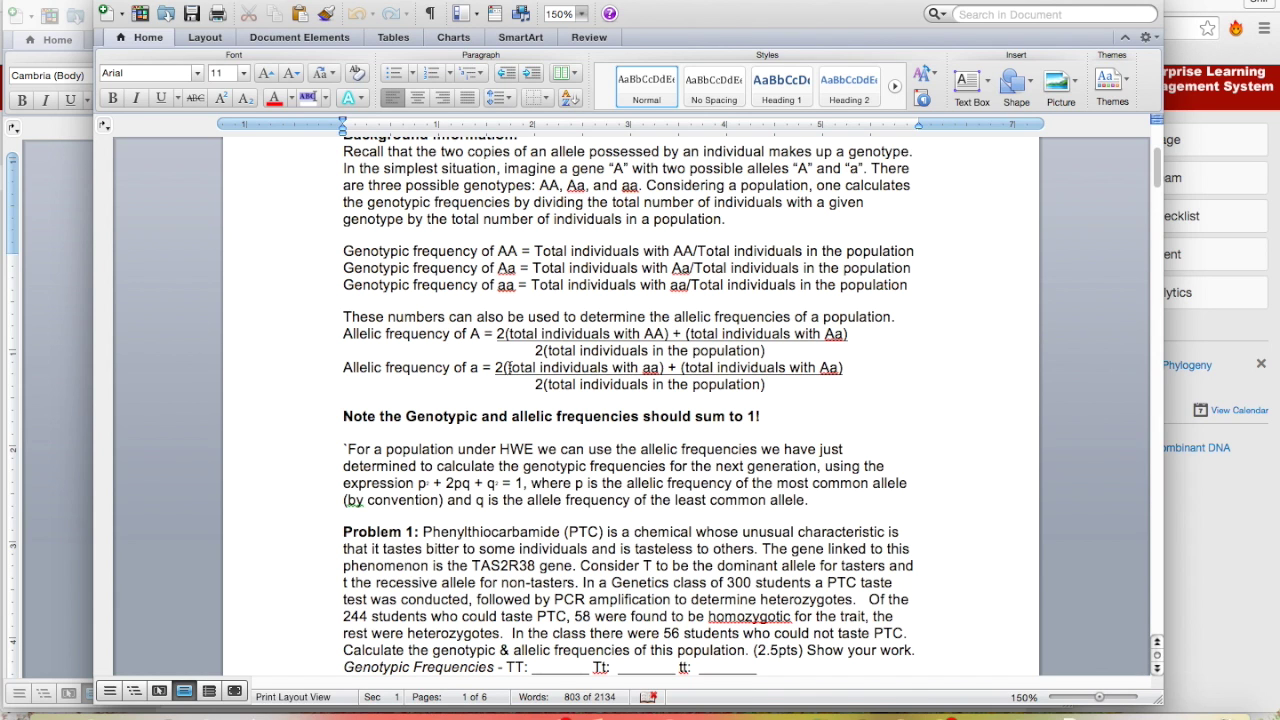
scroll(507, 366, "up", 5)
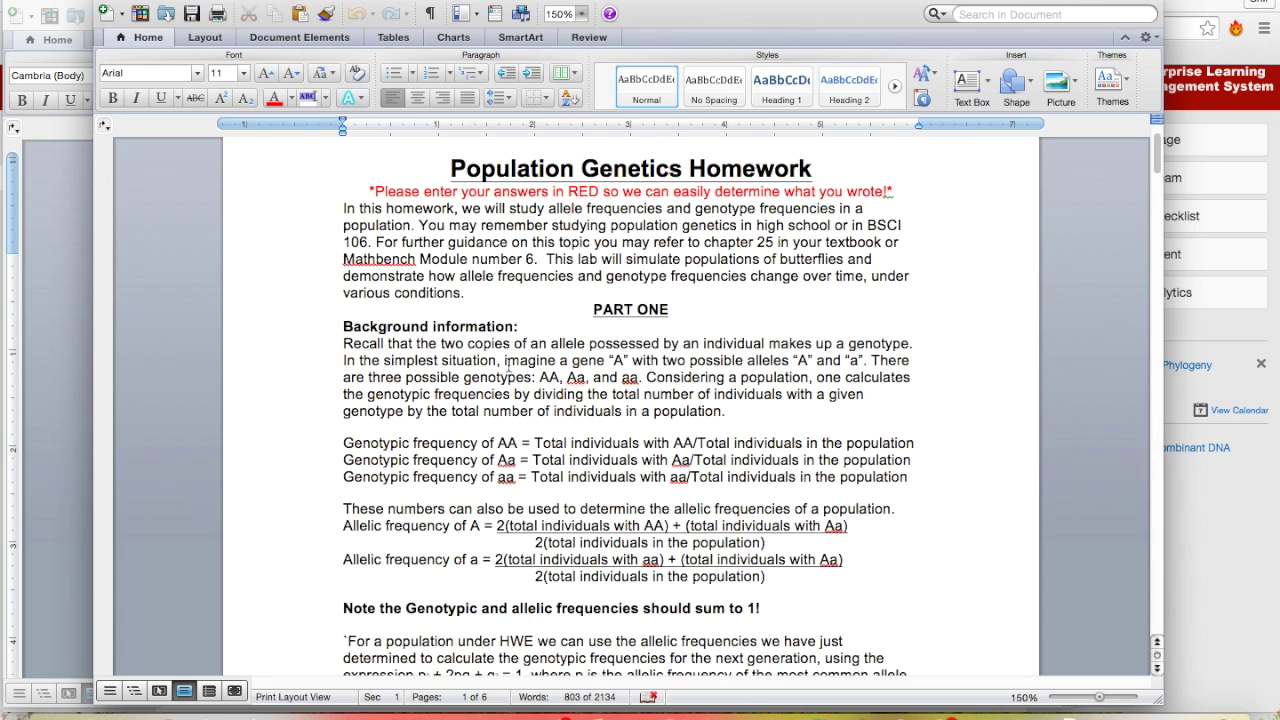
scroll(508, 364, "down", 1)
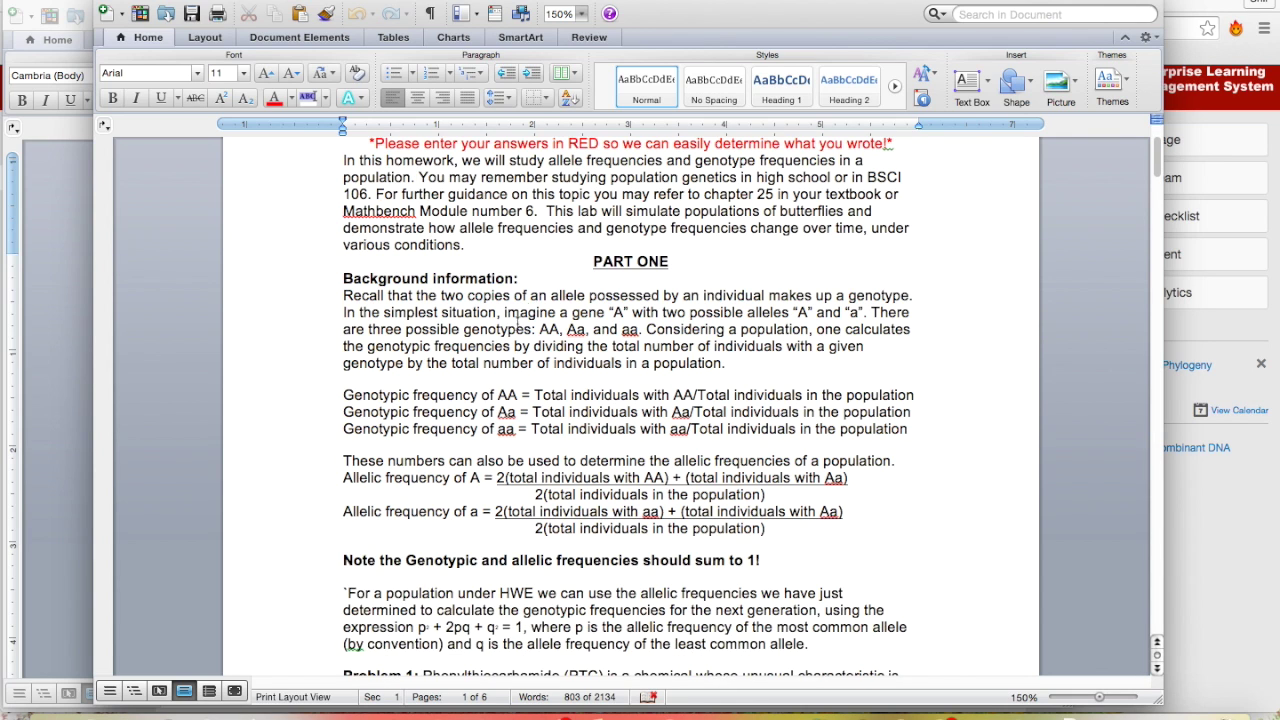
scroll(566, 475, "up", 3)
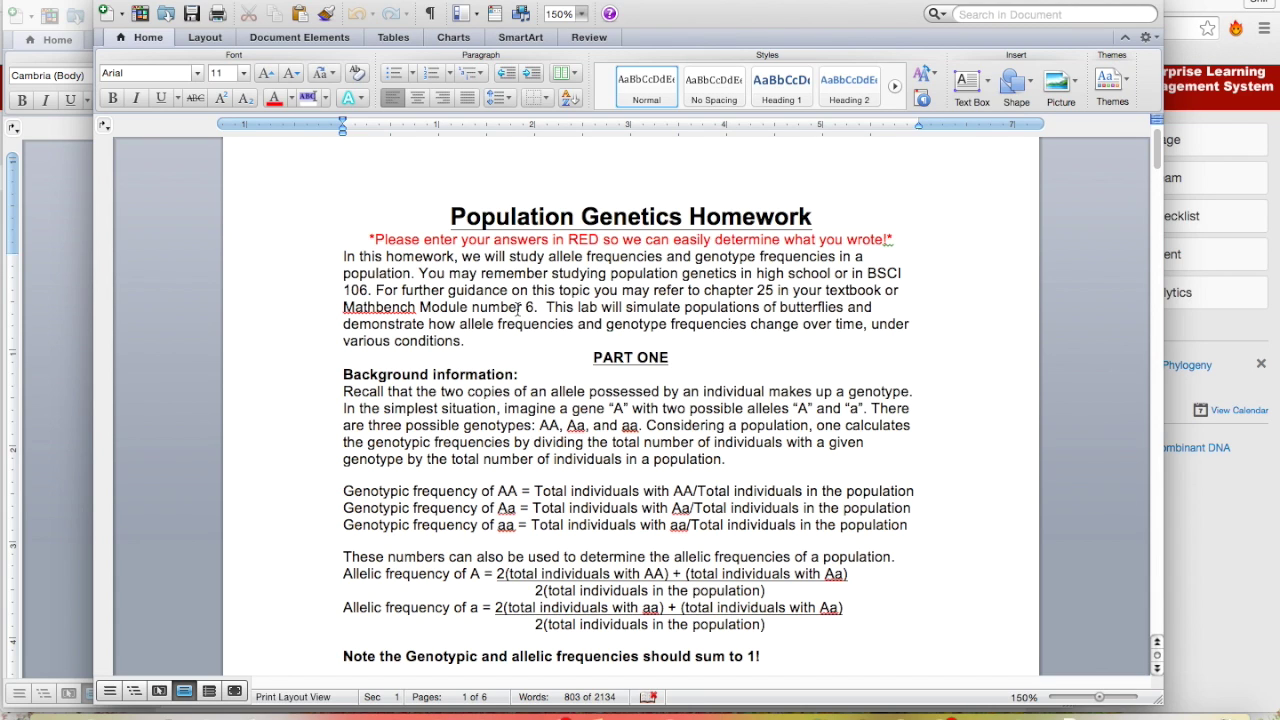
scroll(519, 307, "down", 3)
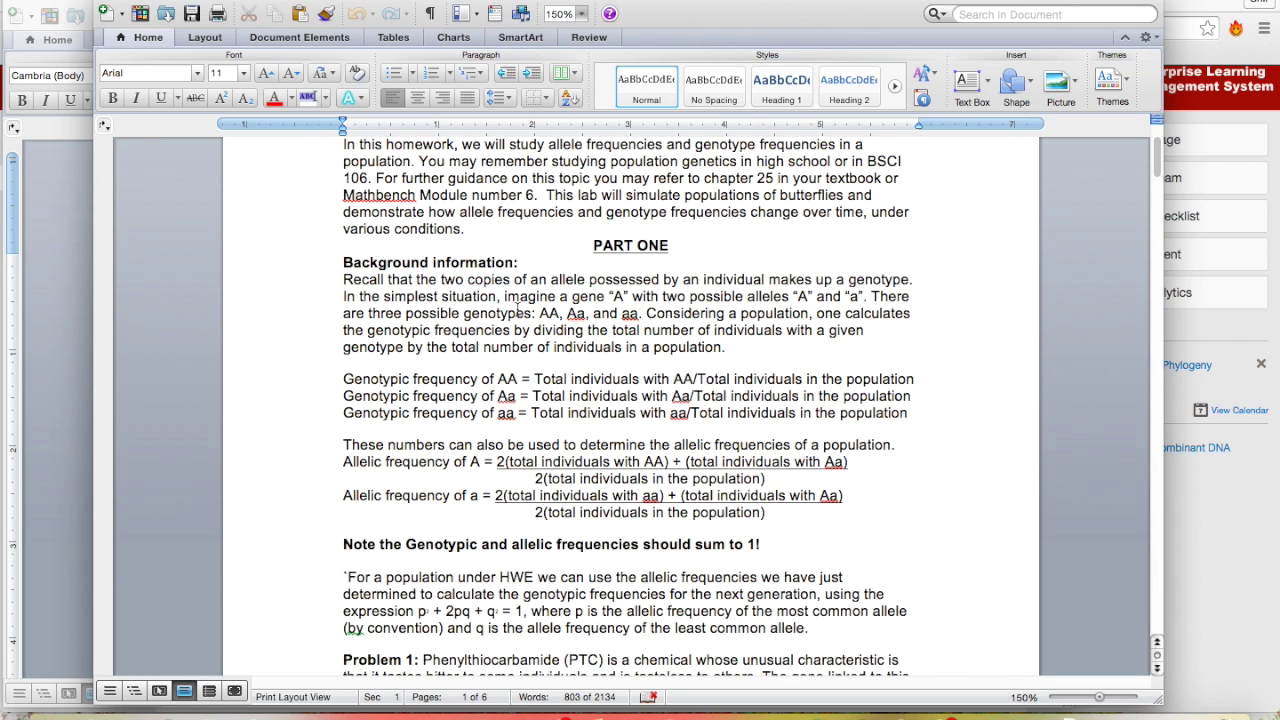
scroll(519, 307, "down", 1)
scroll(518, 308, "up", 3)
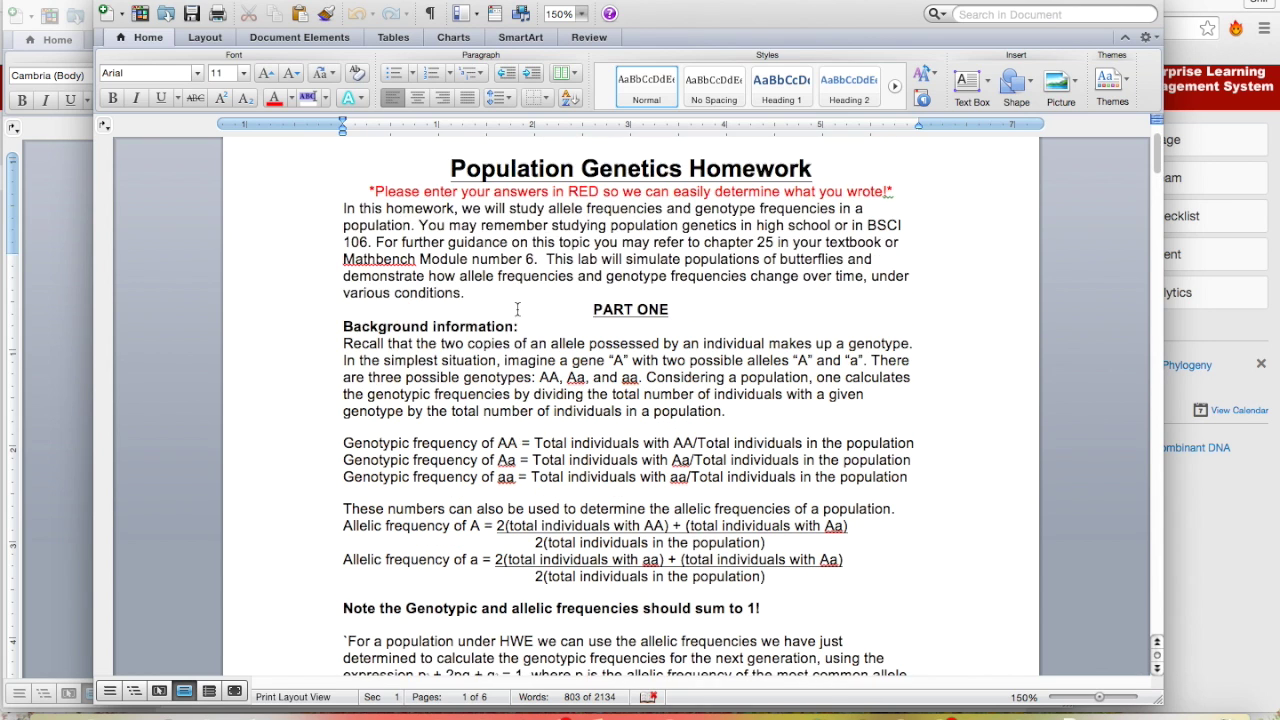
scroll(517, 308, "down", 15)
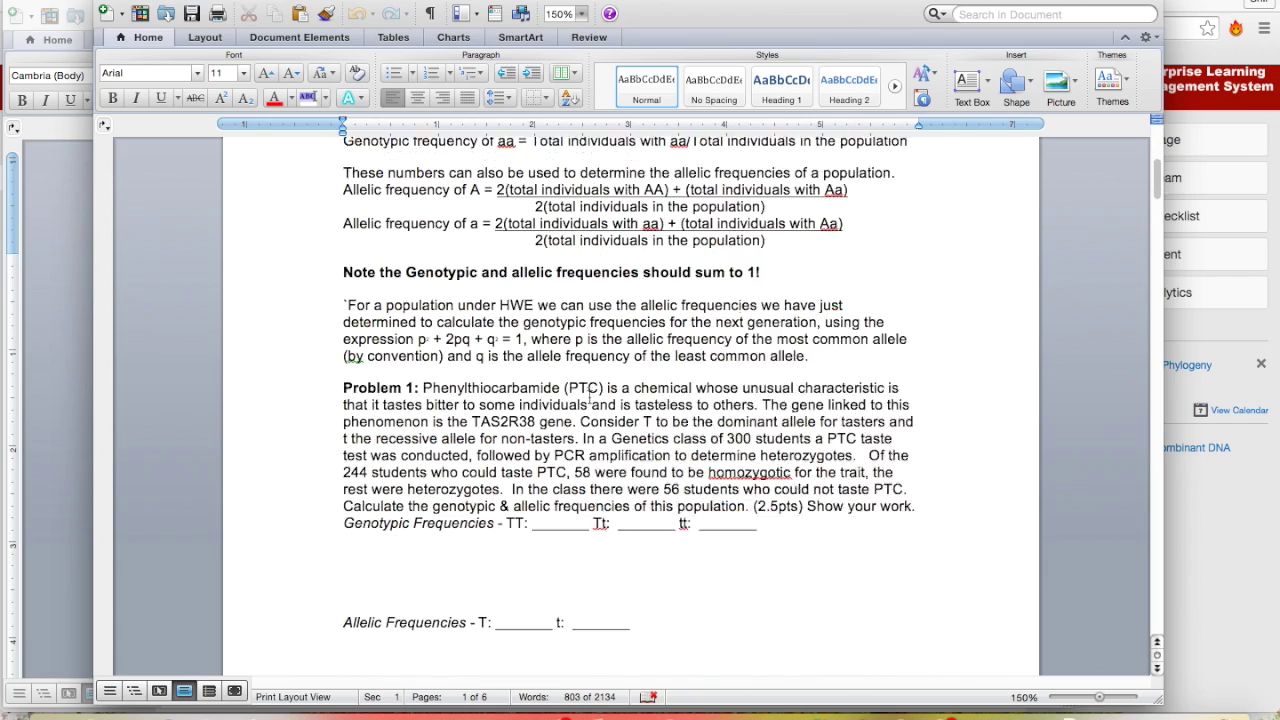
scroll(538, 437, "up", 15)
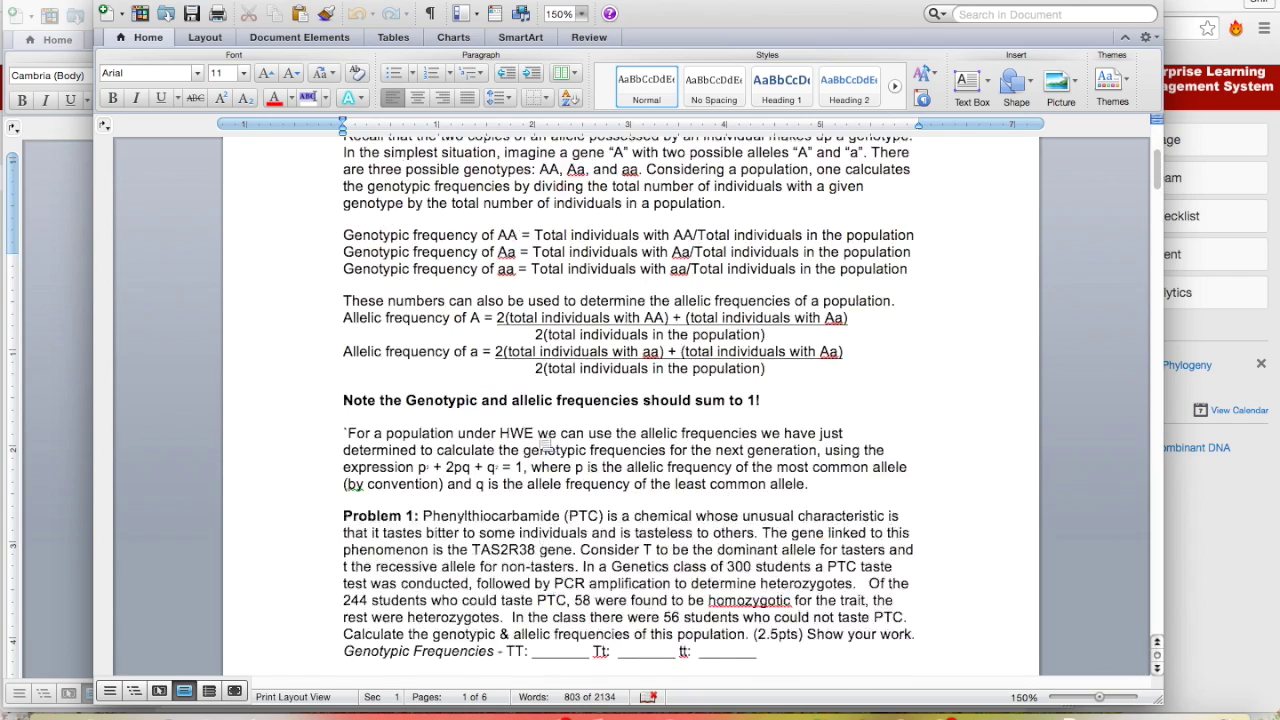
scroll(538, 436, "down", 1)
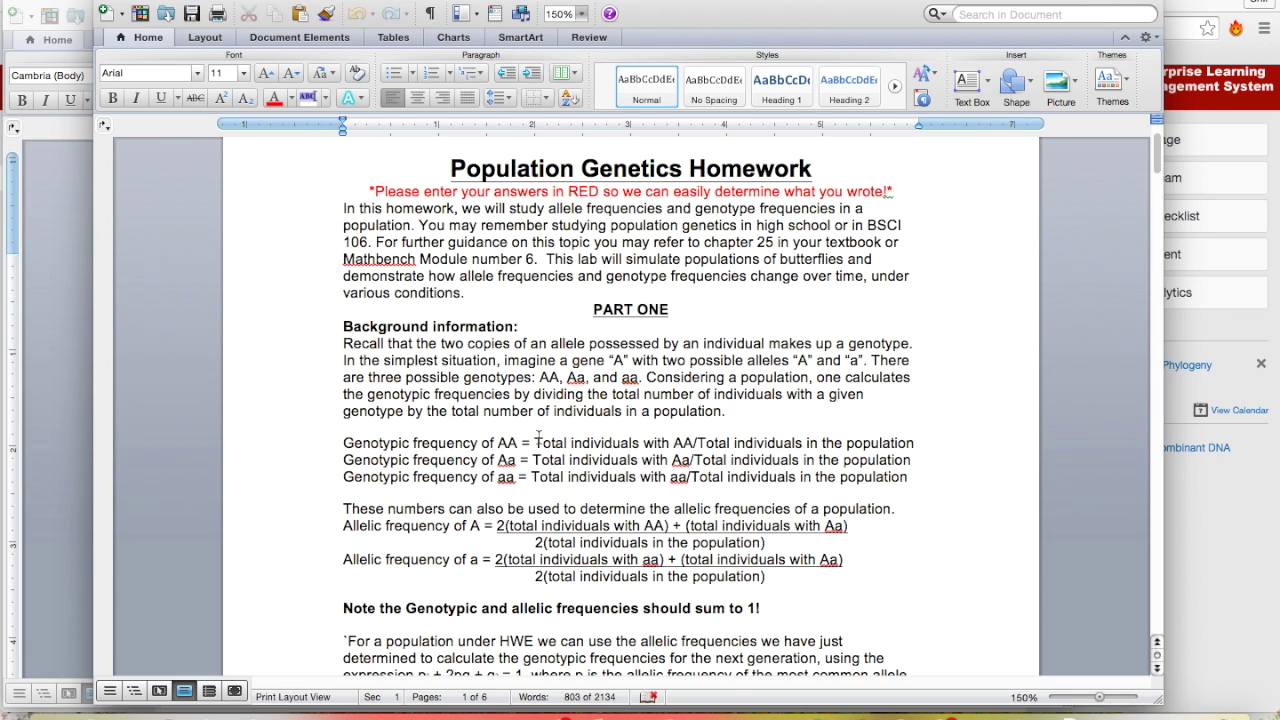
scroll(538, 436, "up", 1)
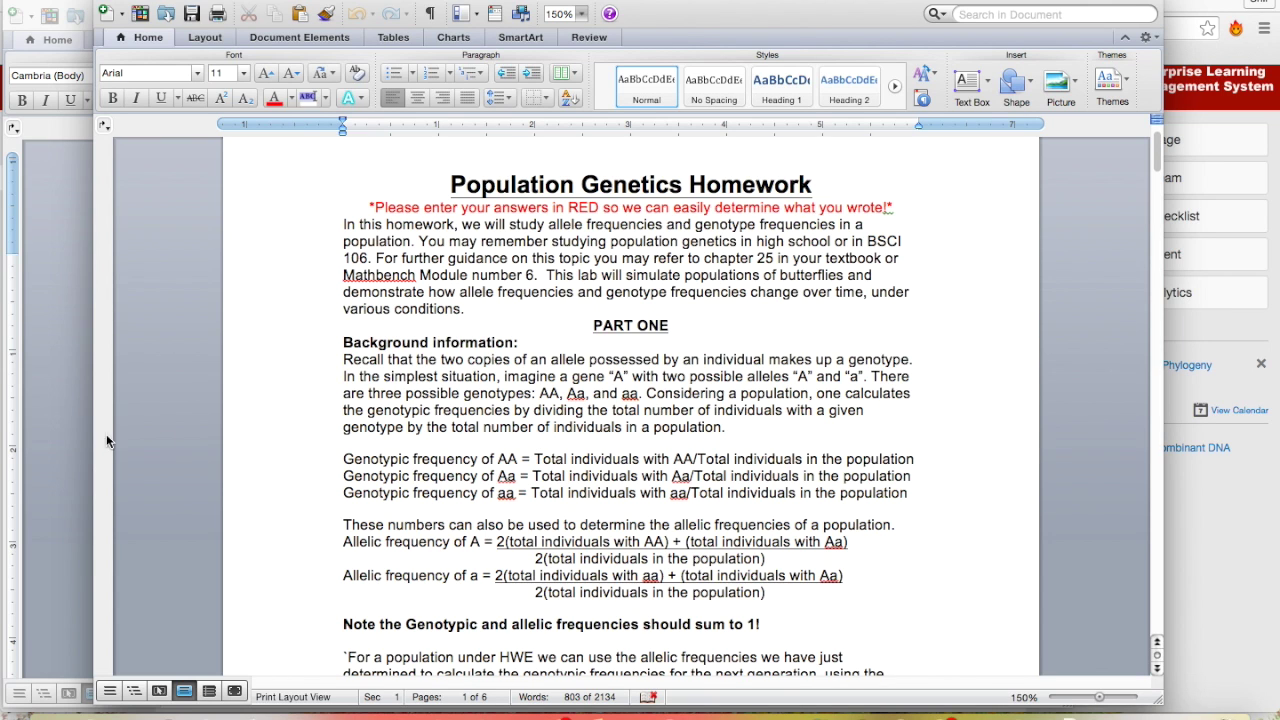
Bring the p and q allele-frequency notes forward and scroll to the Hardy-Weinberg equations and sickle-cell question.
left_click(51, 429)
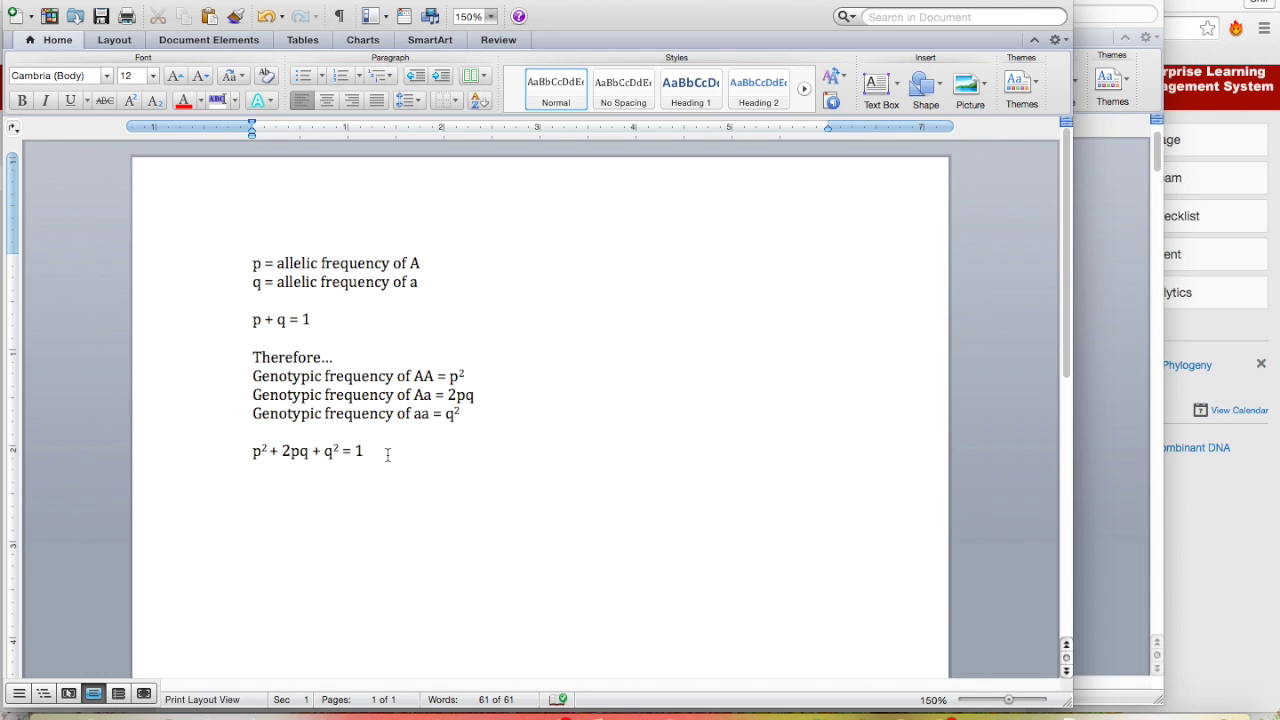
scroll(453, 445, "down", 3)
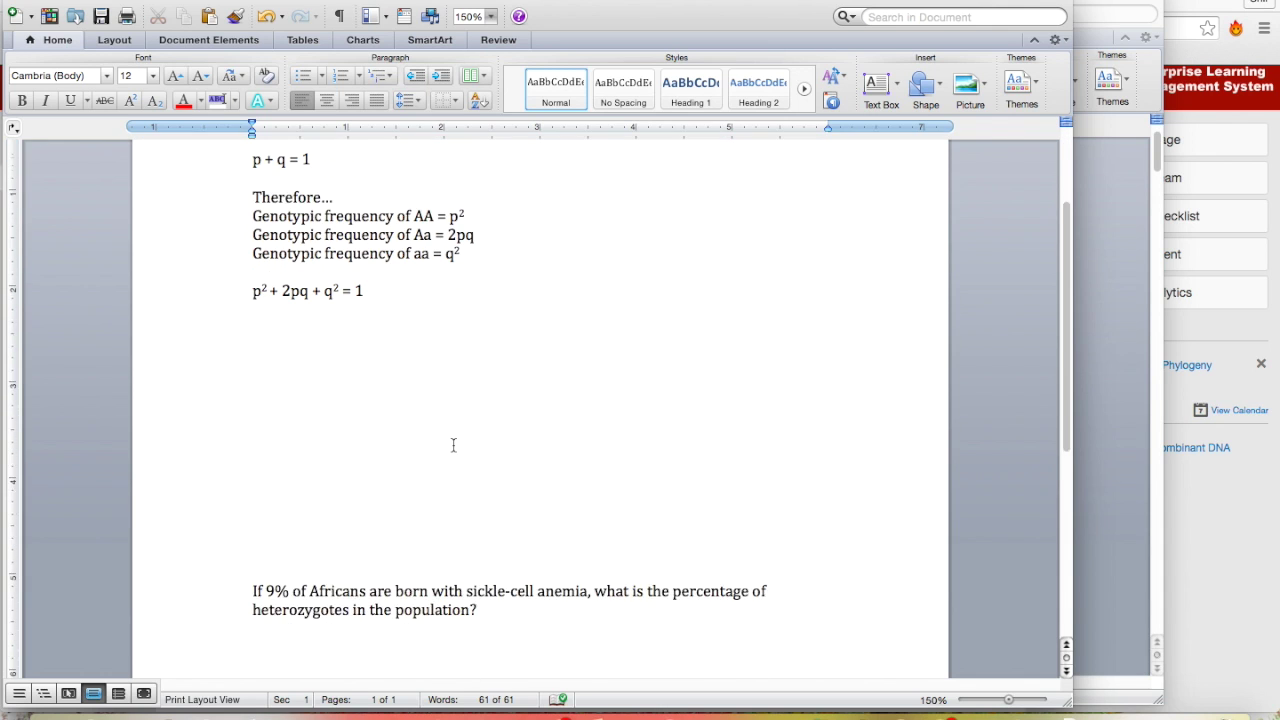
scroll(453, 445, "up", 1)
scroll(453, 445, "down", 5)
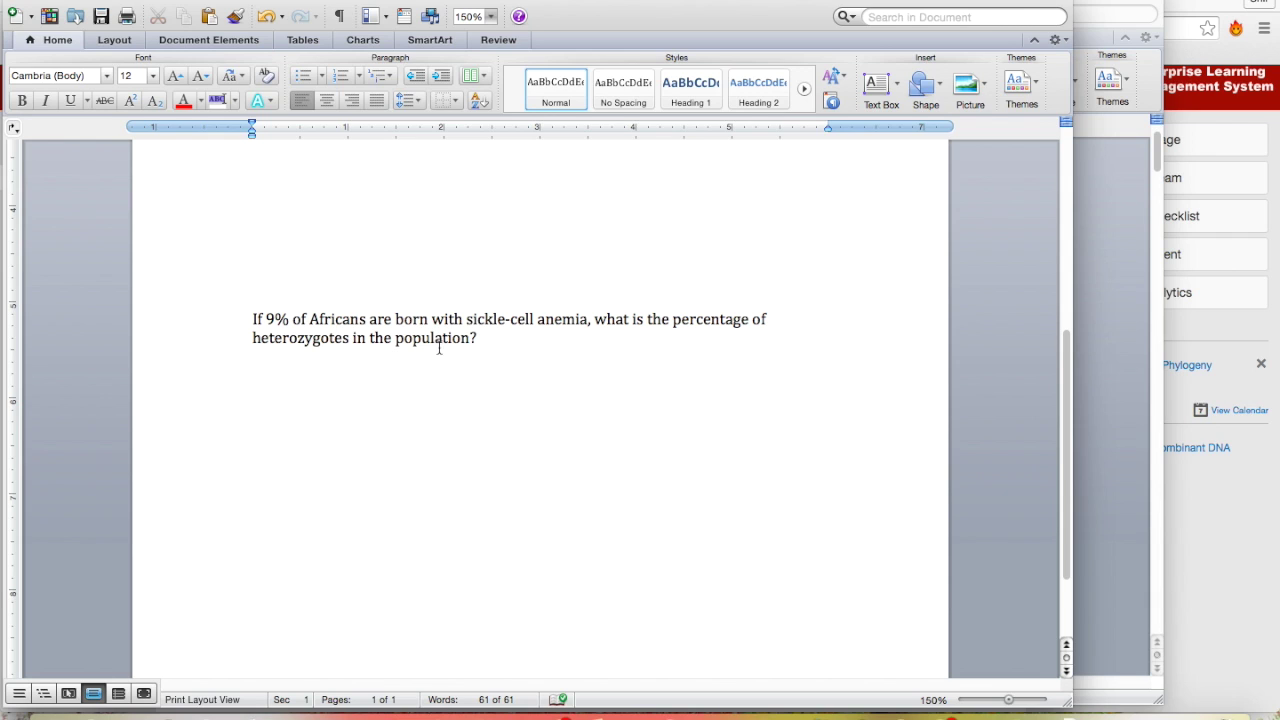
scroll(236, 376, "up", 2)
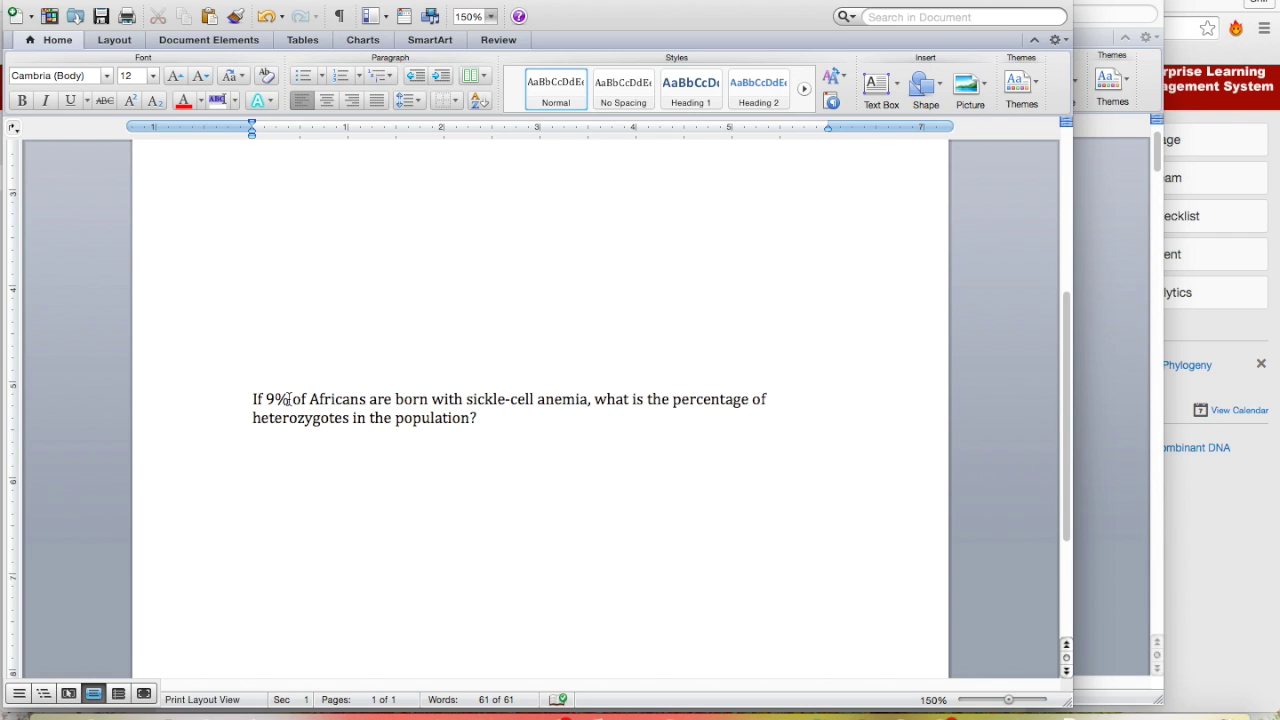
scroll(287, 399, "up", 5)
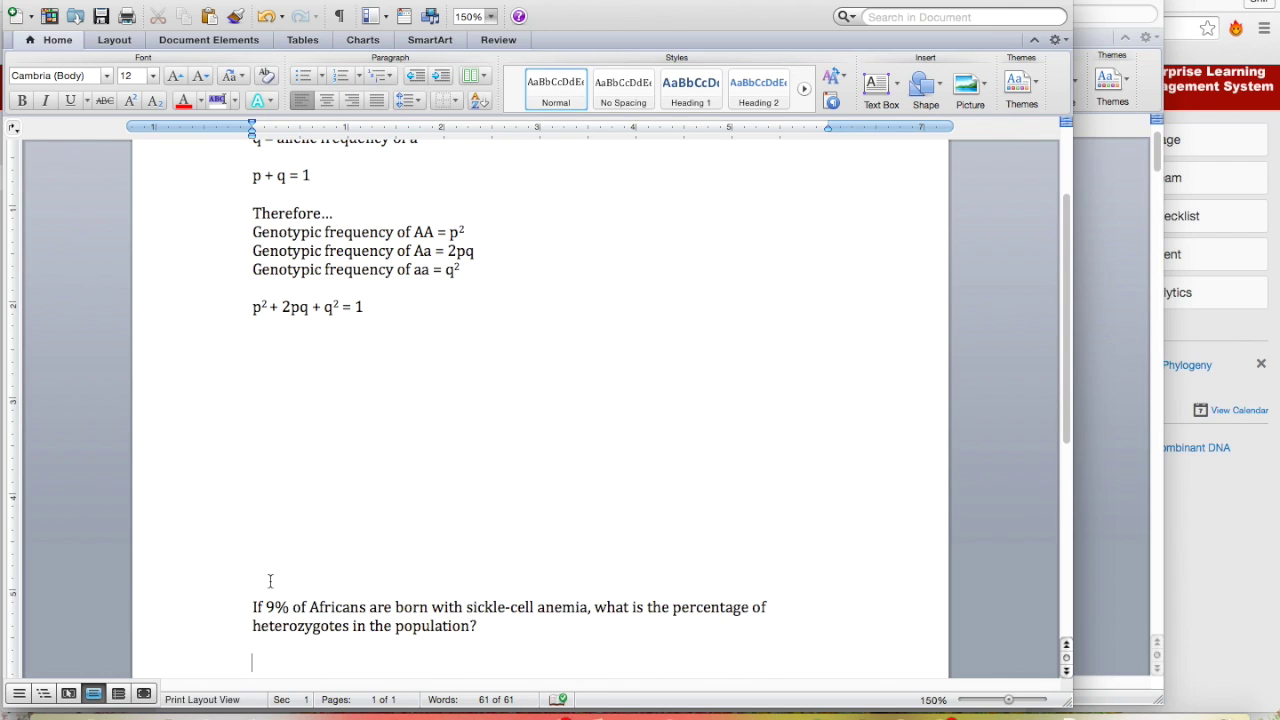
scroll(427, 275, "down", 3)
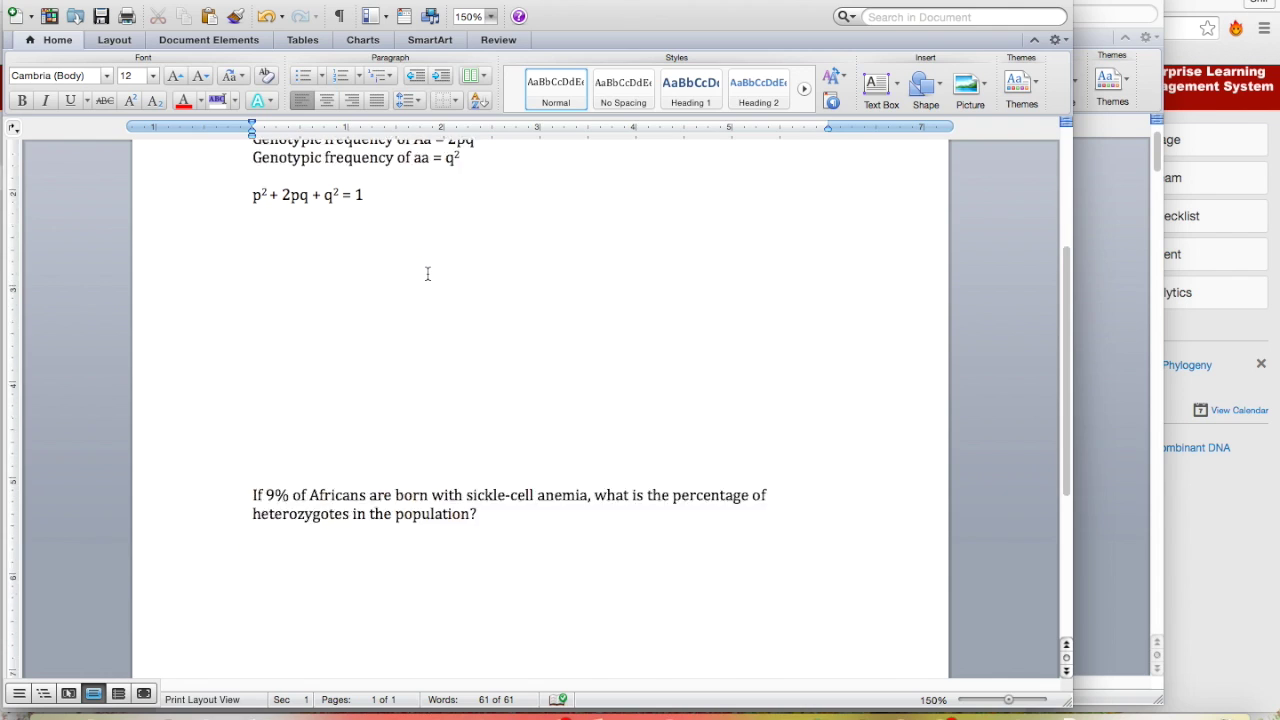
scroll(427, 274, "up", 1)
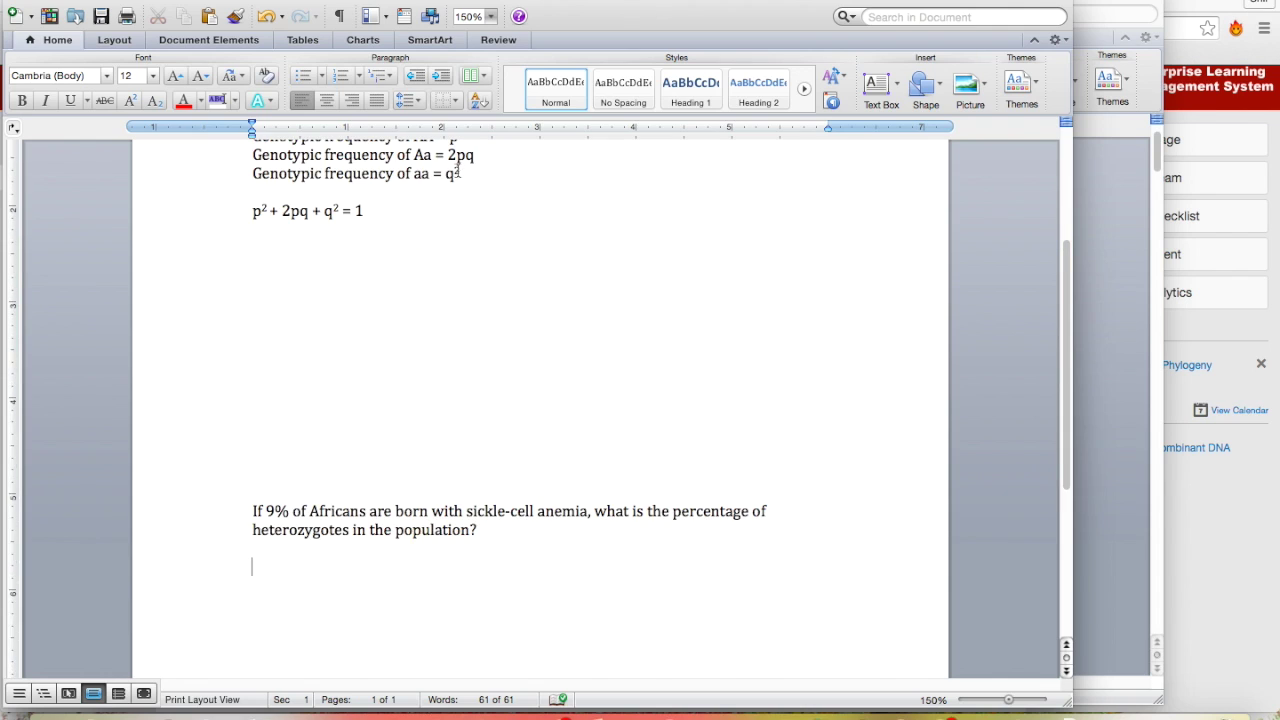
Type 'q^2 = .09 --> q = .3' beneath the sickle-cell question.
type("q^2")
type(" =")
type(" .09")
type(" --> q")
type(" = .3")
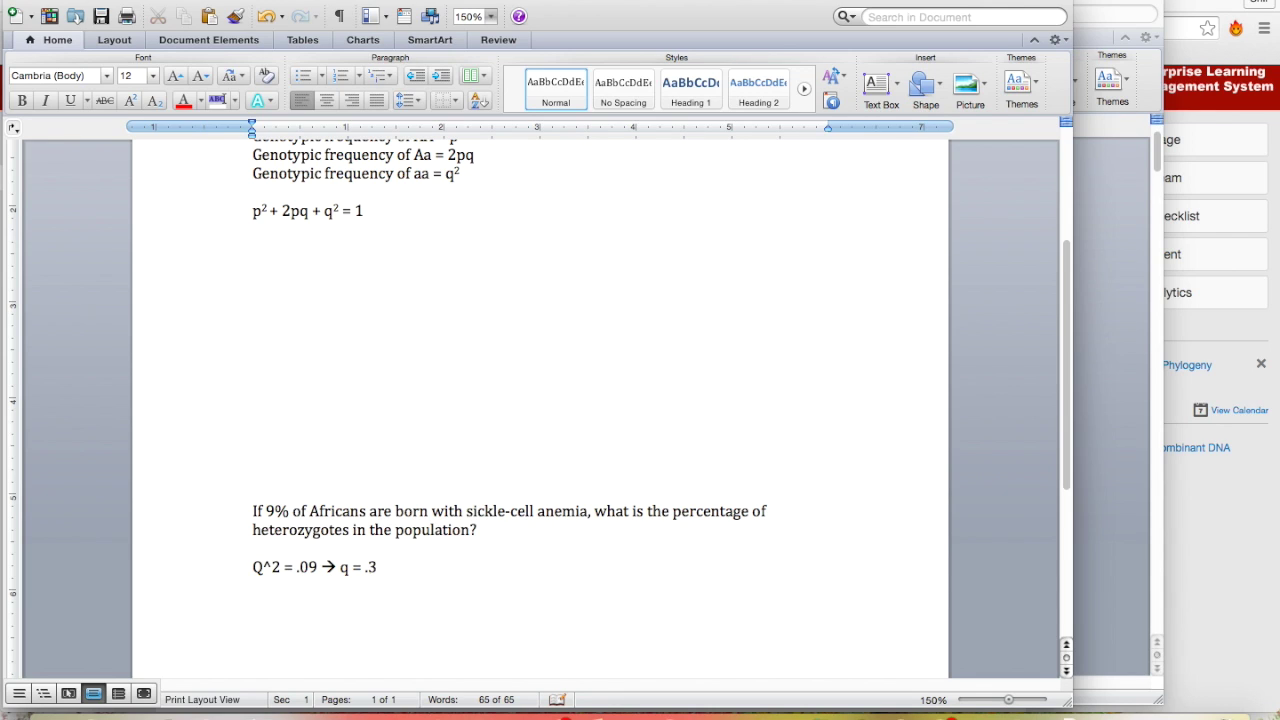
scroll(300, 212, "up", 5)
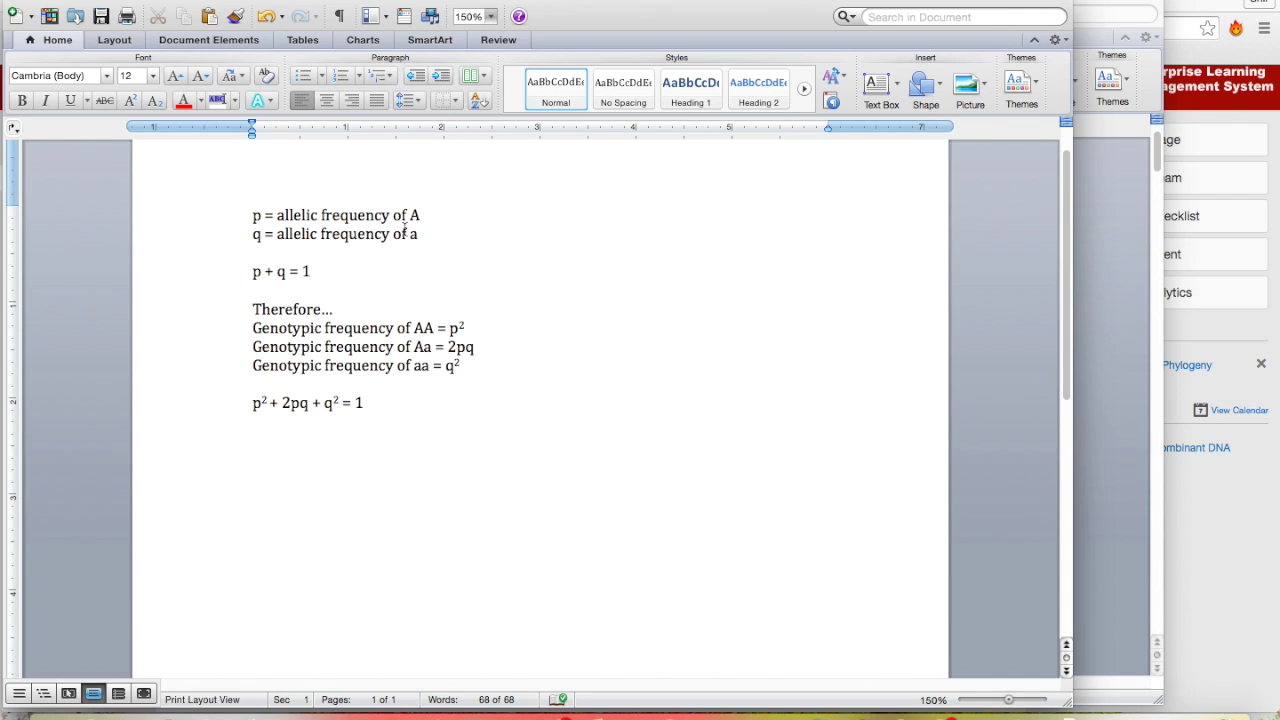
scroll(401, 230, "down", 4)
scroll(401, 230, "up", 2)
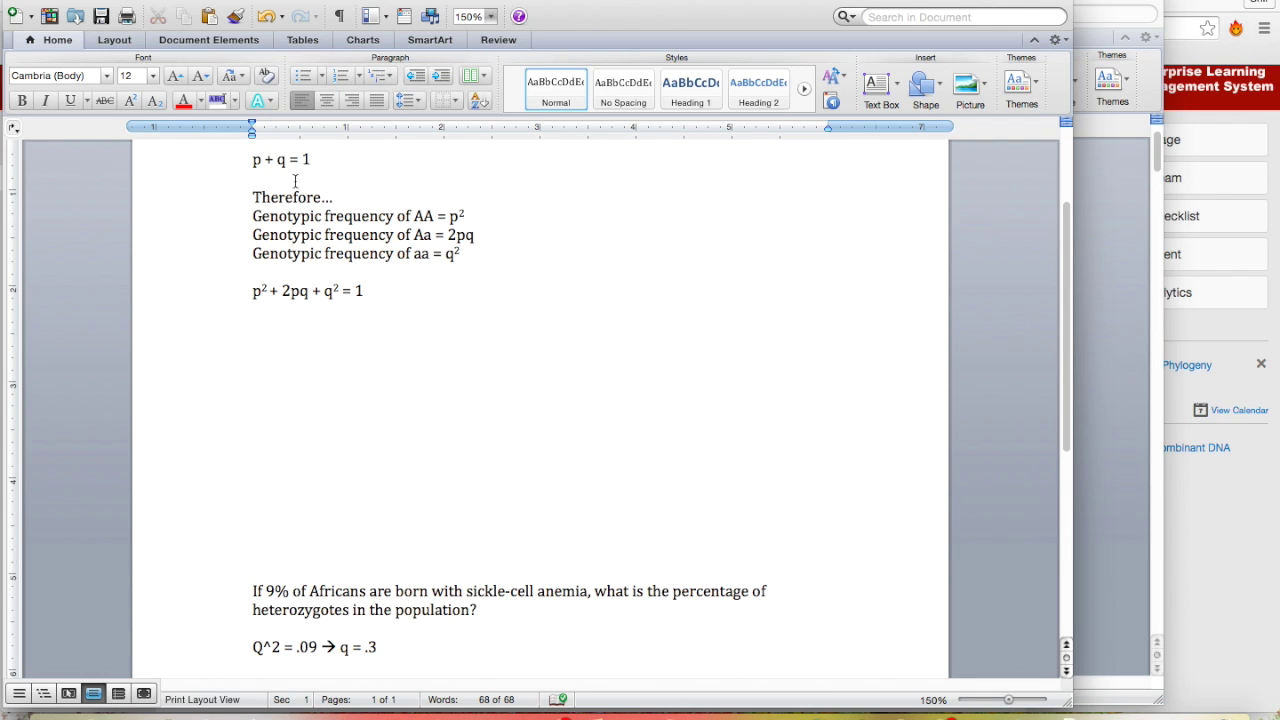
scroll(476, 316, "down", 1)
scroll(478, 316, "up", 5)
scroll(478, 316, "down", 6)
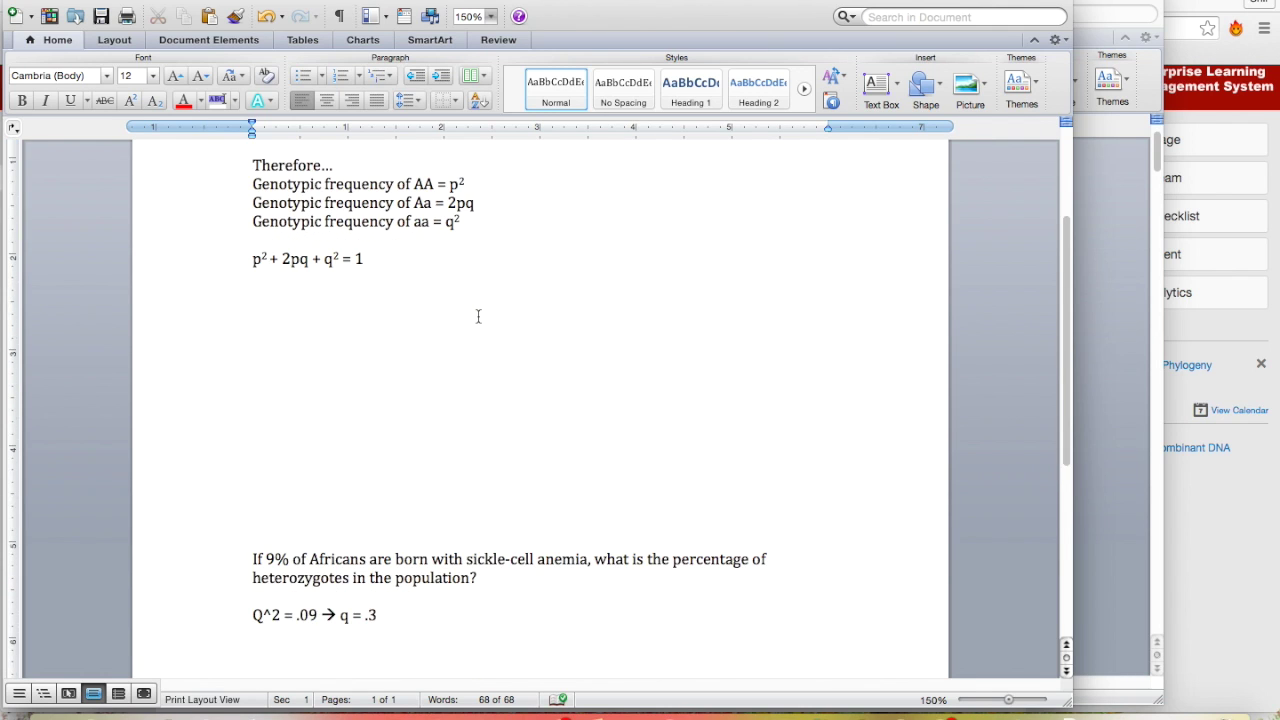
Extend it with '--> p = .7' and type the heterozygote line '2 * p * q = 2 * .3 * .7 = .42 42%'.
type("--> ")
type("p =")
type(" .7")
scroll(440, 580, "up", 3)
scroll(440, 580, "down", 2)
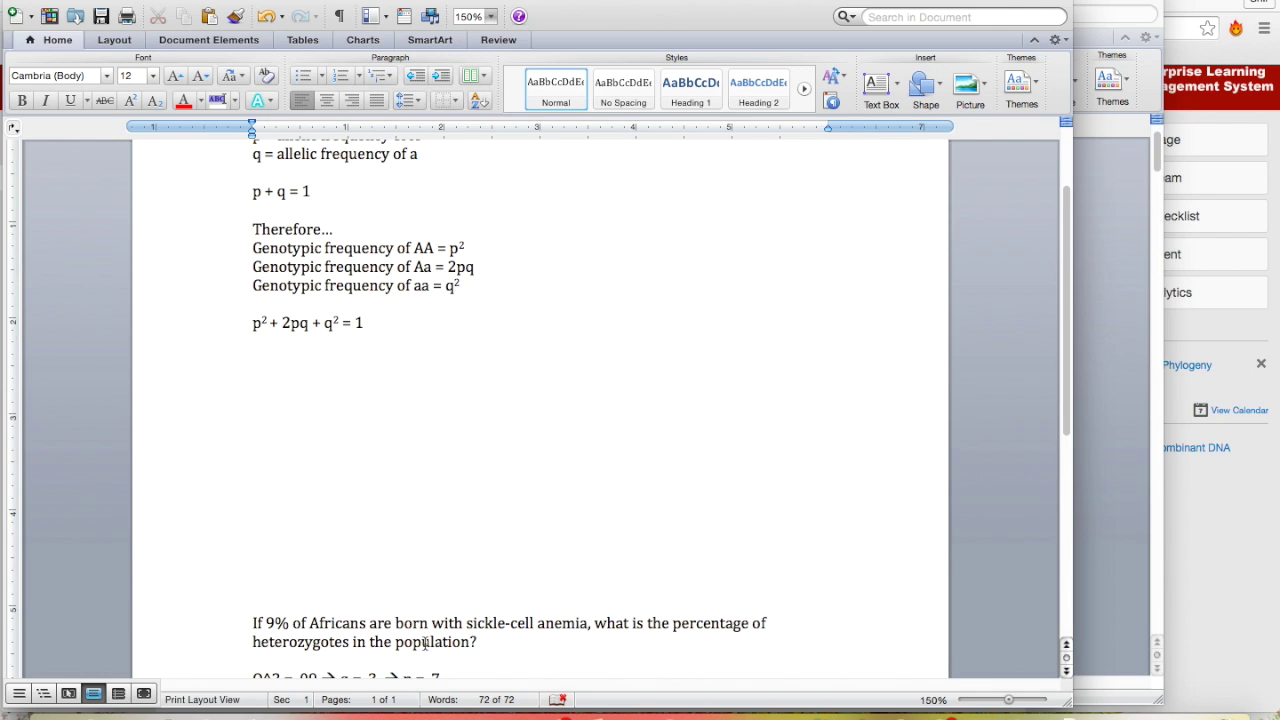
scroll(425, 643, "up", 1)
scroll(425, 643, "down", 1)
scroll(470, 266, "down", 5)
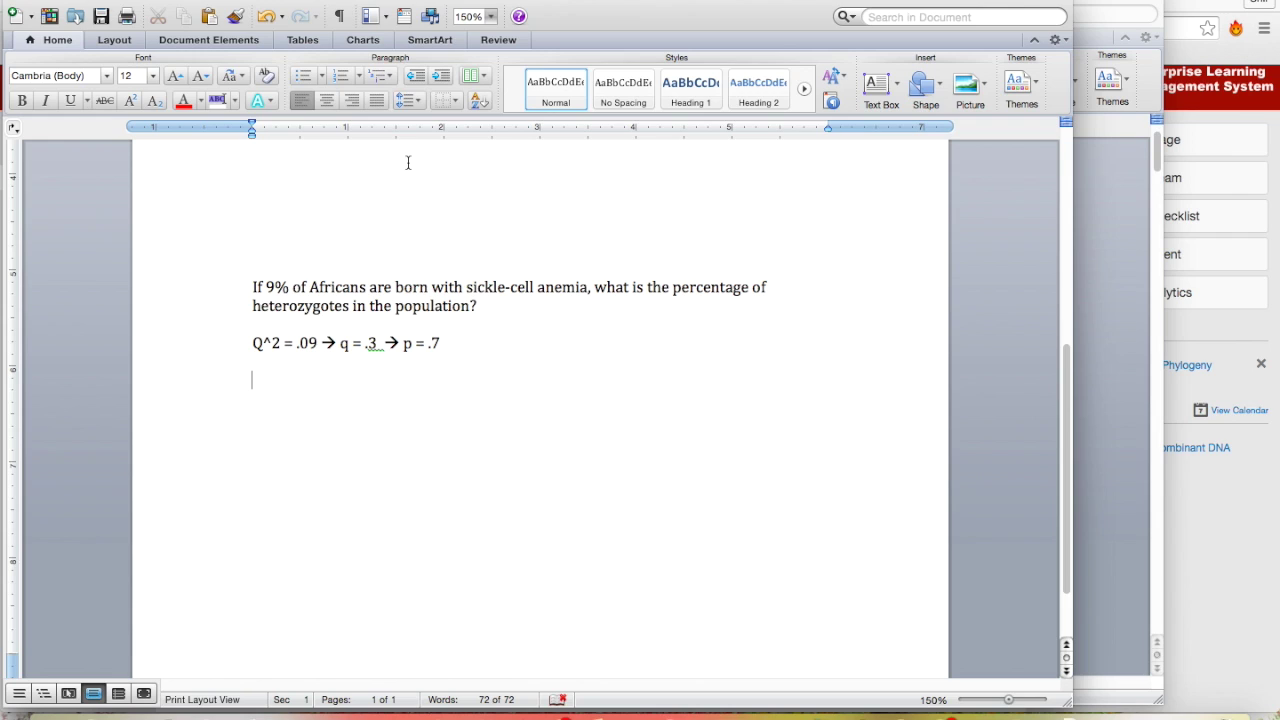
type("2 * p * q = 2 * .3 *")
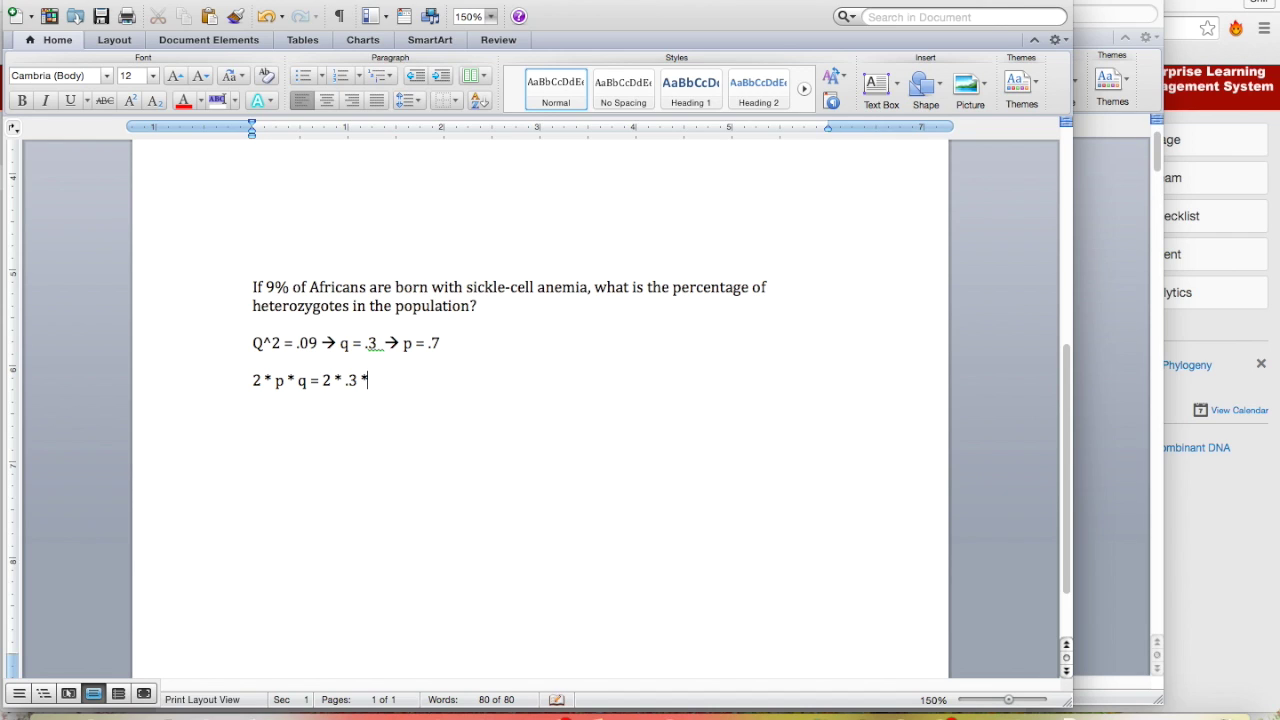
type(" .7 = .42 42%")
Insert '=' between .42 and 42% so the answer reads .42 = 42%, then return to the homework.
left_click(424, 380)
type("=")
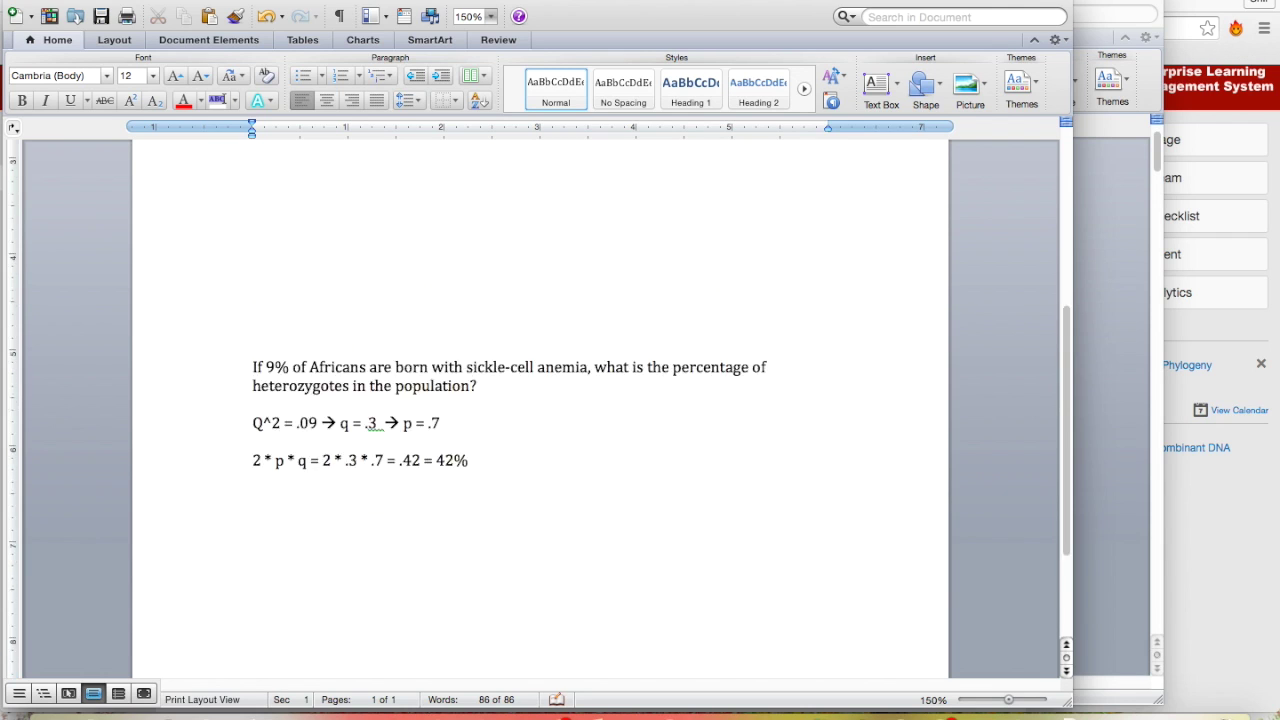
scroll(540, 400, "up", 3)
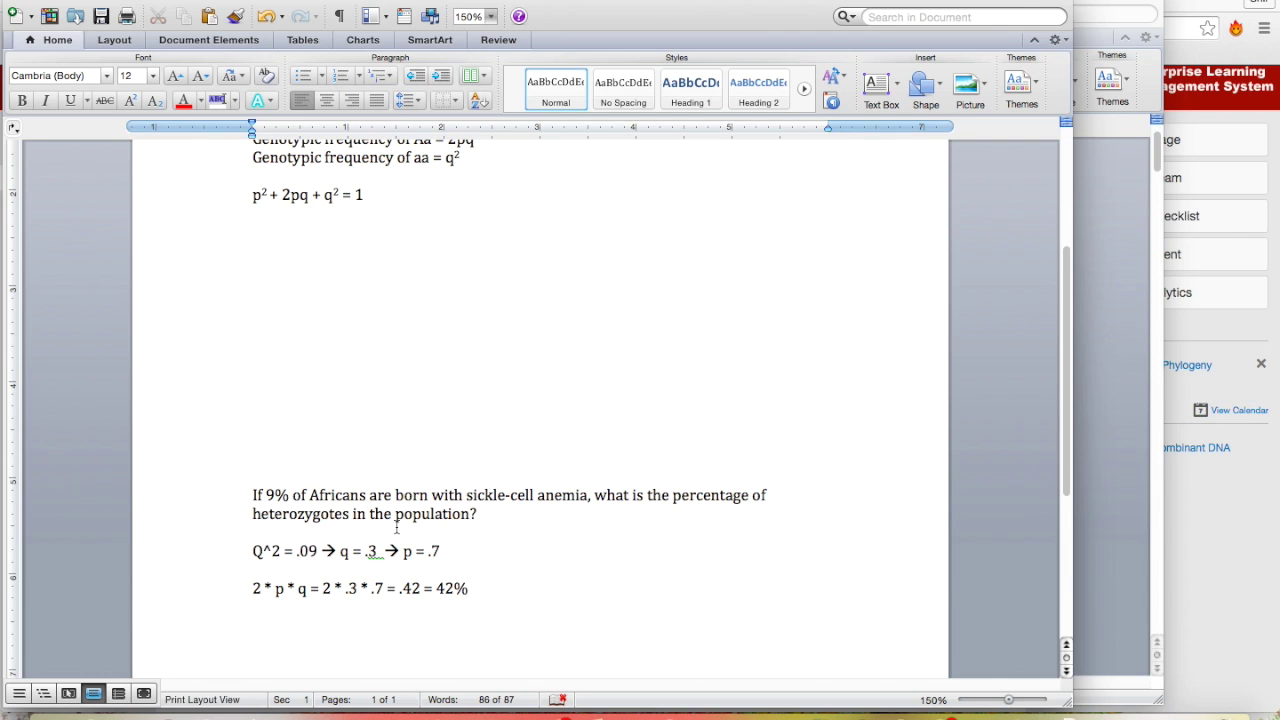
scroll(396, 528, "down", 1)
scroll(397, 526, "up", 3)
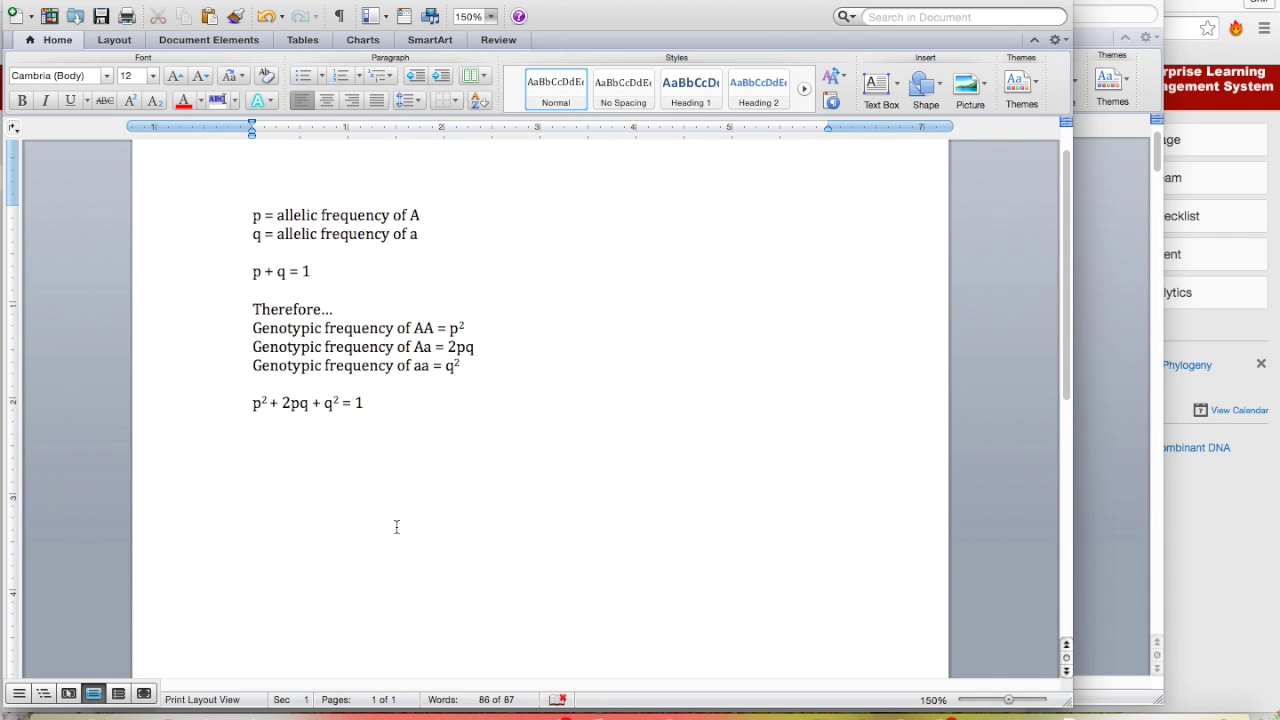
left_click(1138, 405)
Scroll down to PART 2: Simulation on page 3, which points to the popgen simulator tracking A1.
scroll(641, 288, "down", 1)
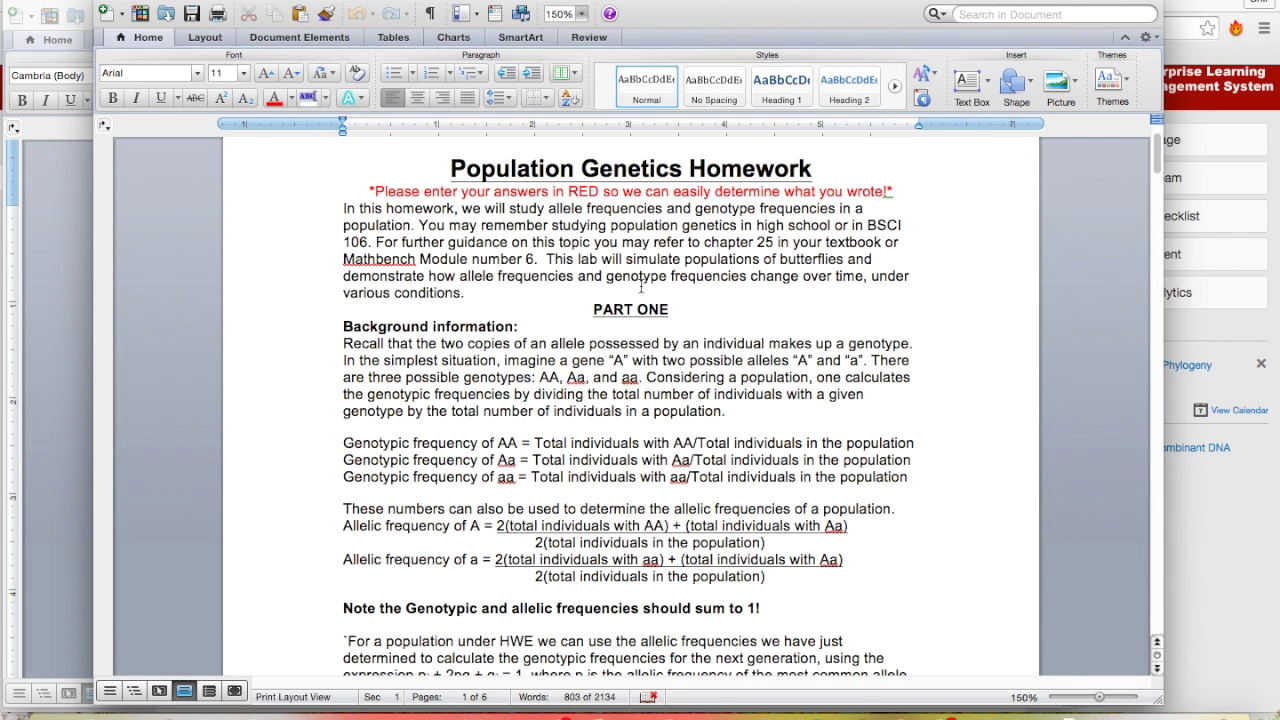
scroll(641, 288, "down", 1)
scroll(641, 288, "up", 1)
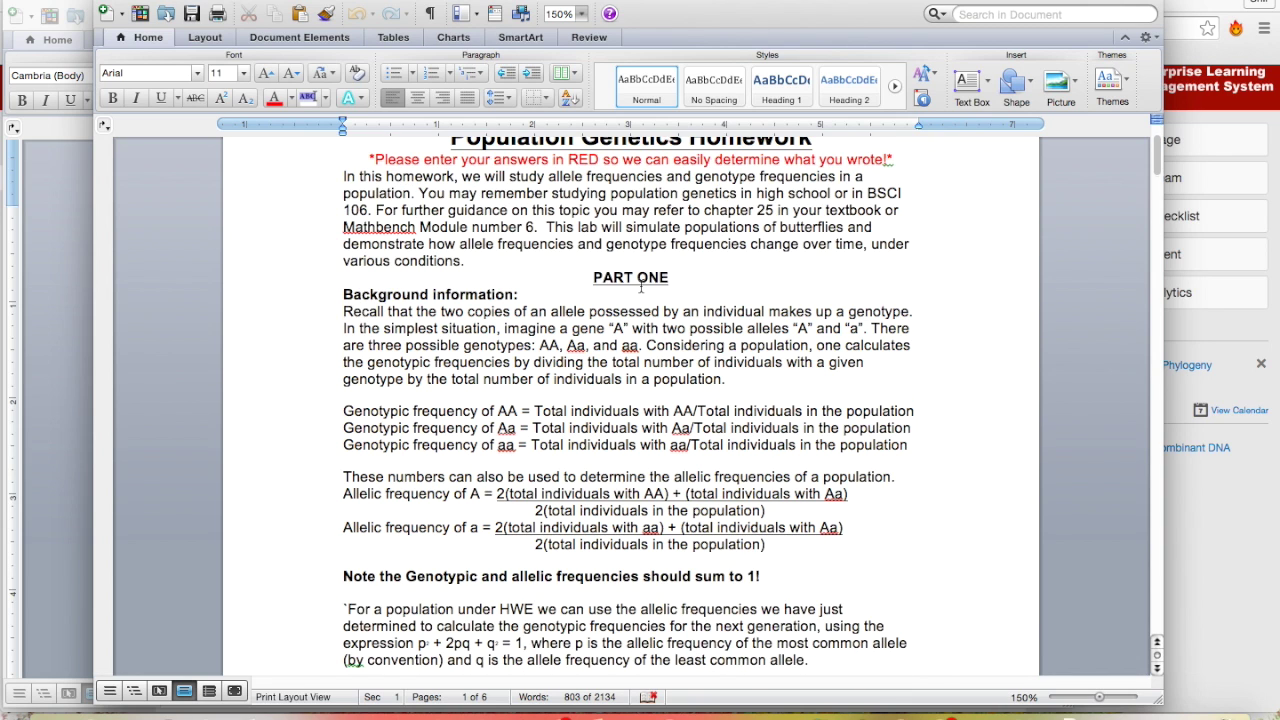
scroll(641, 288, "down", 4)
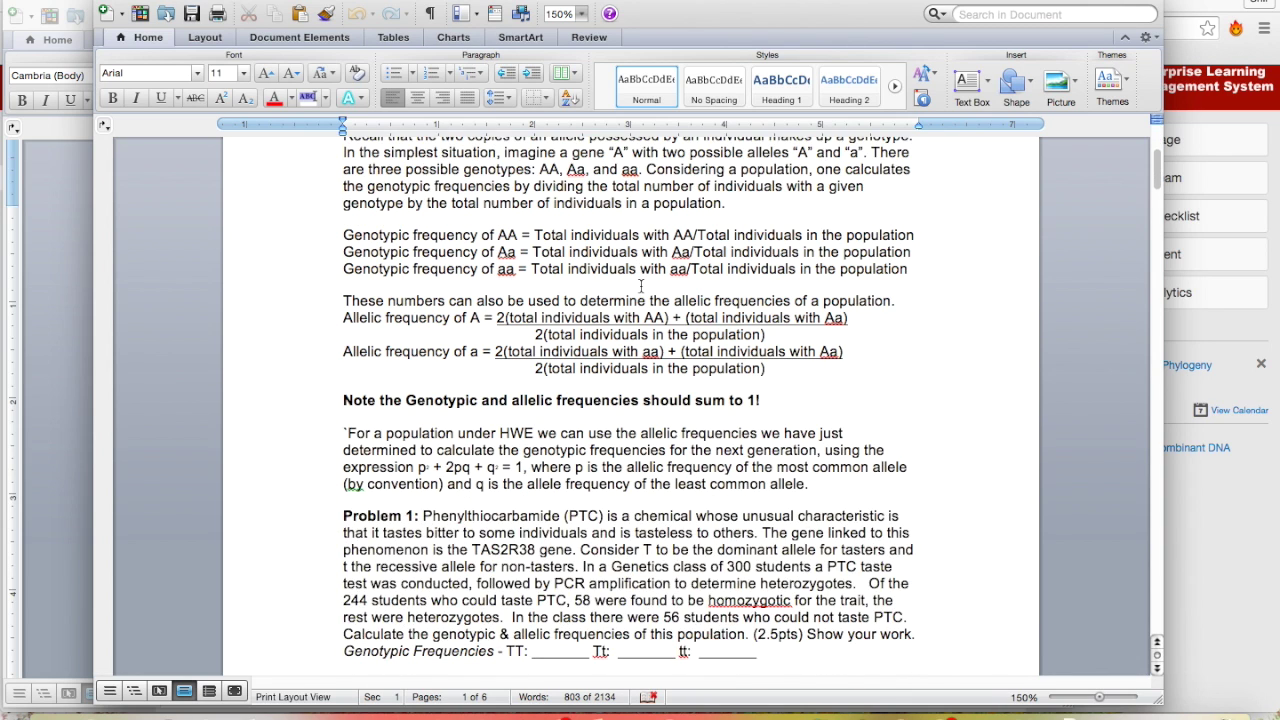
scroll(641, 288, "down", 5)
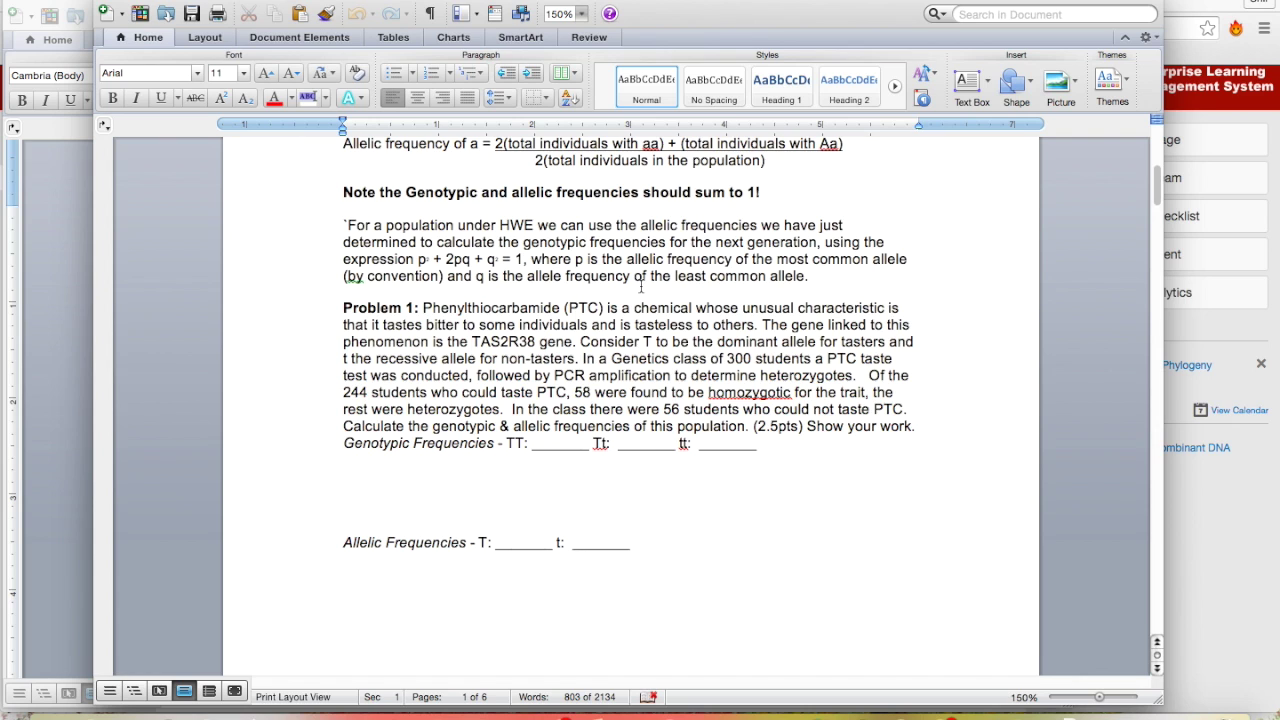
scroll(641, 287, "down", 20)
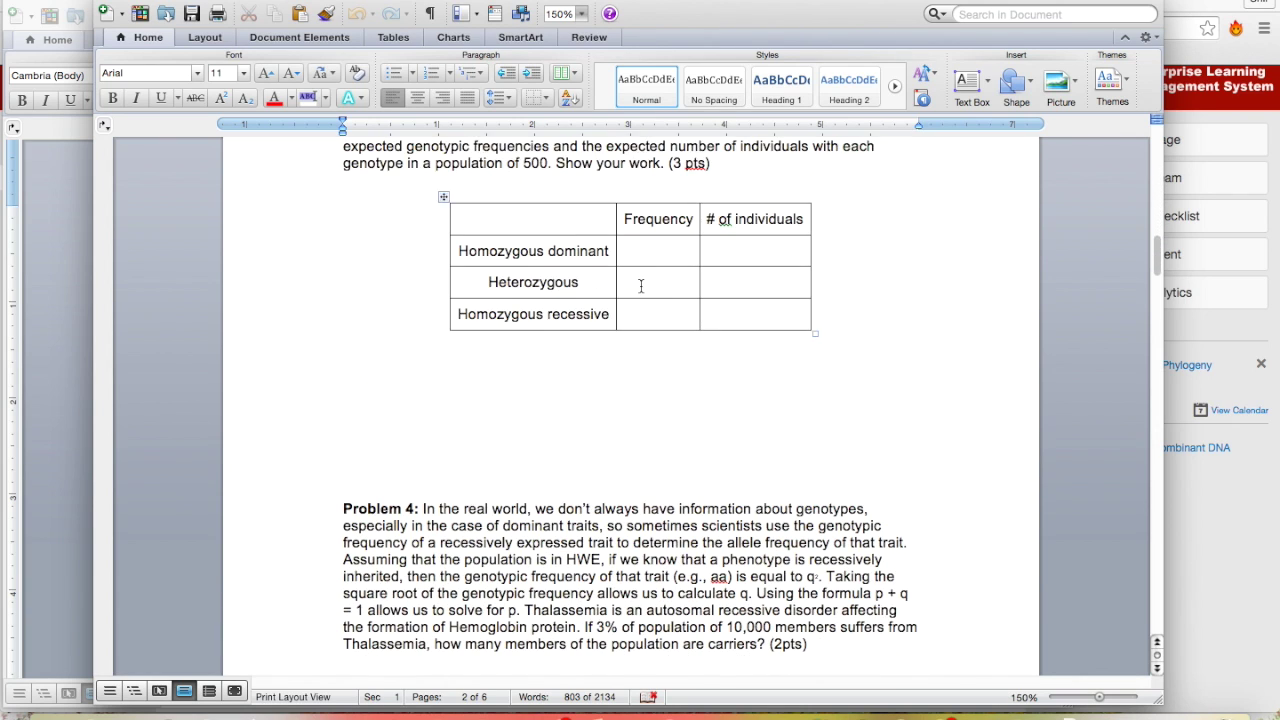
scroll(641, 287, "down", 20)
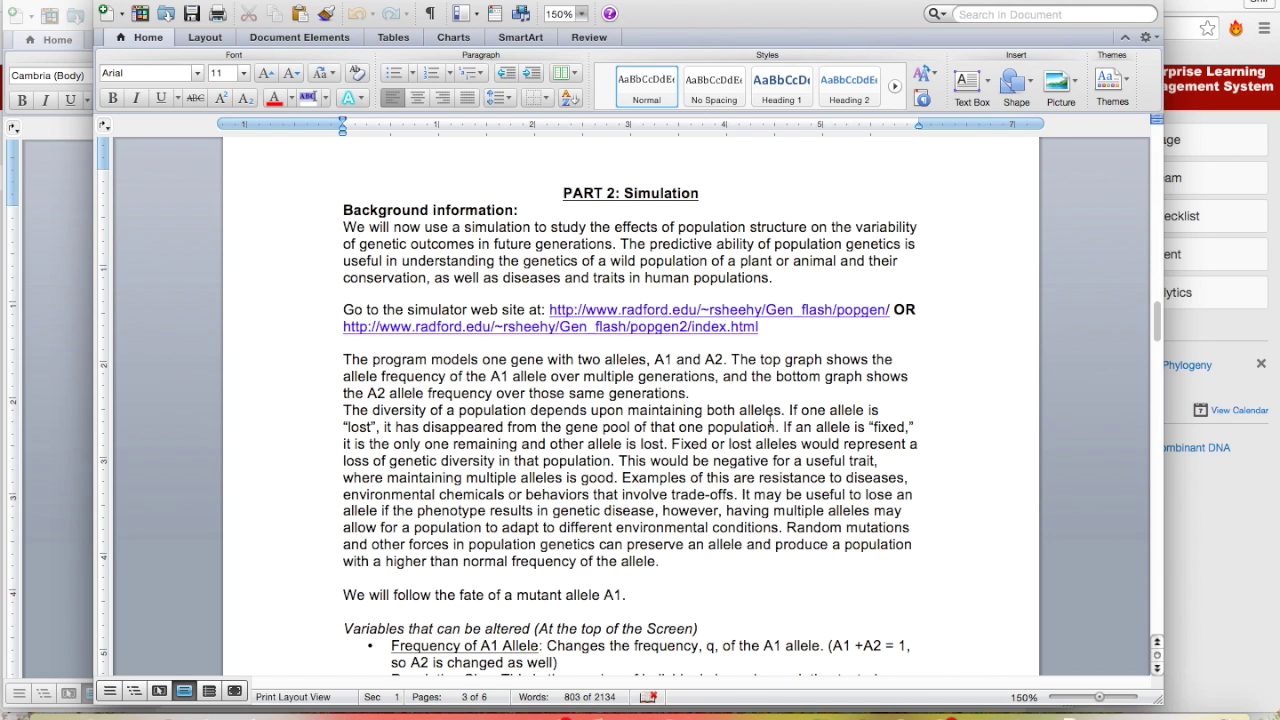
Switch to the radford.edu PopGen simulator and view its parameters: size 50, 5 populations, A1 0.5, 200 generations.
left_click(1216, 548)
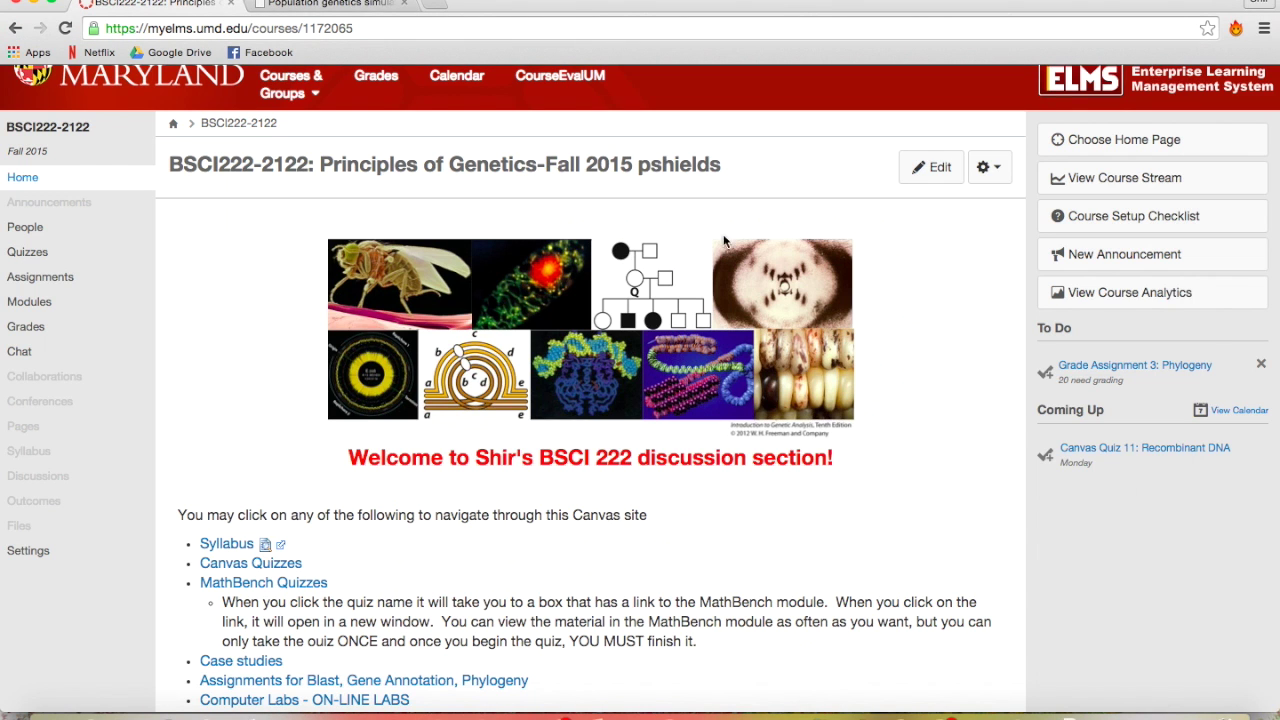
left_click(313, 5)
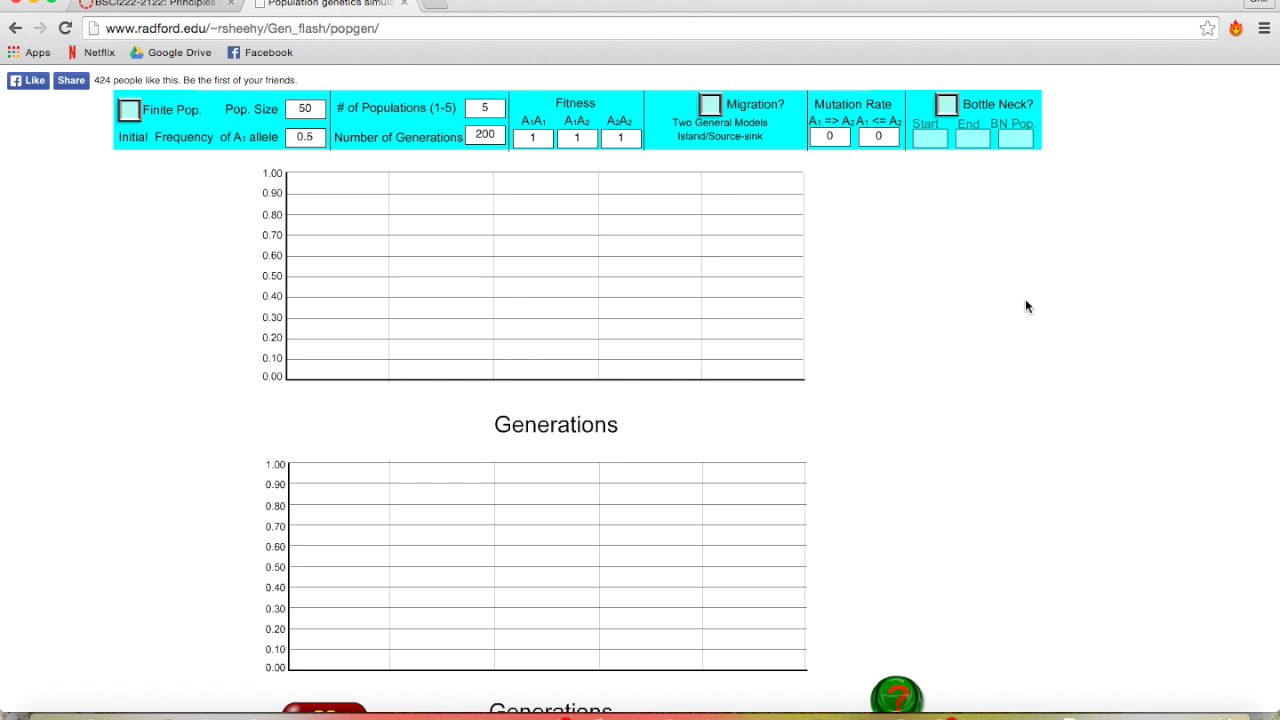
scroll(283, 472, "down", 1)
scroll(283, 476, "down", 2)
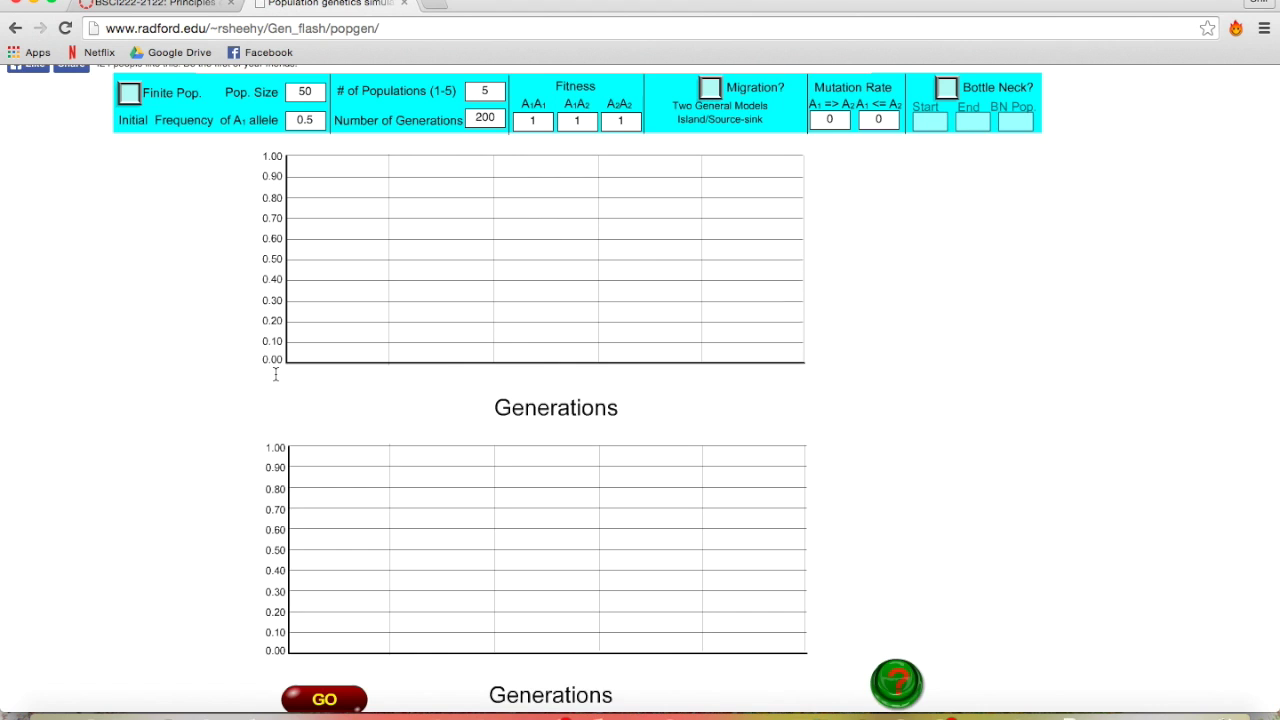
scroll(276, 373, "up", 2)
scroll(276, 373, "down", 2)
scroll(275, 374, "up", 1)
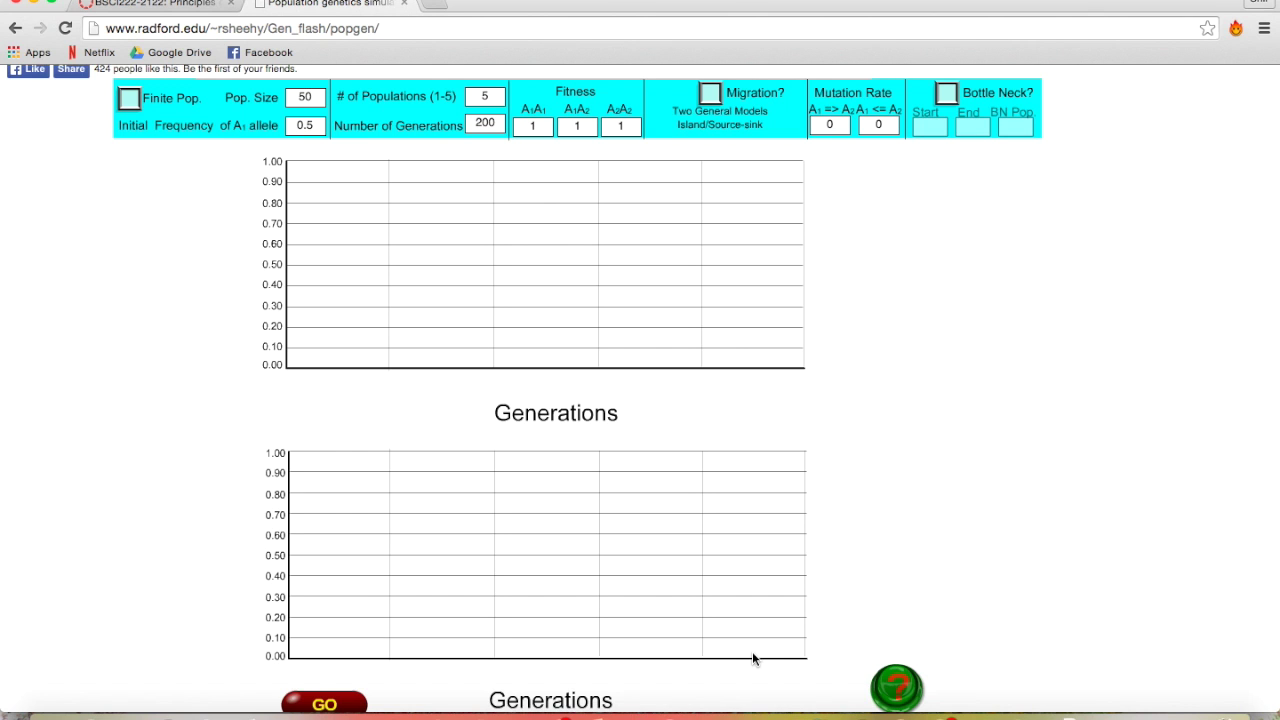
scroll(752, 658, "up", 1)
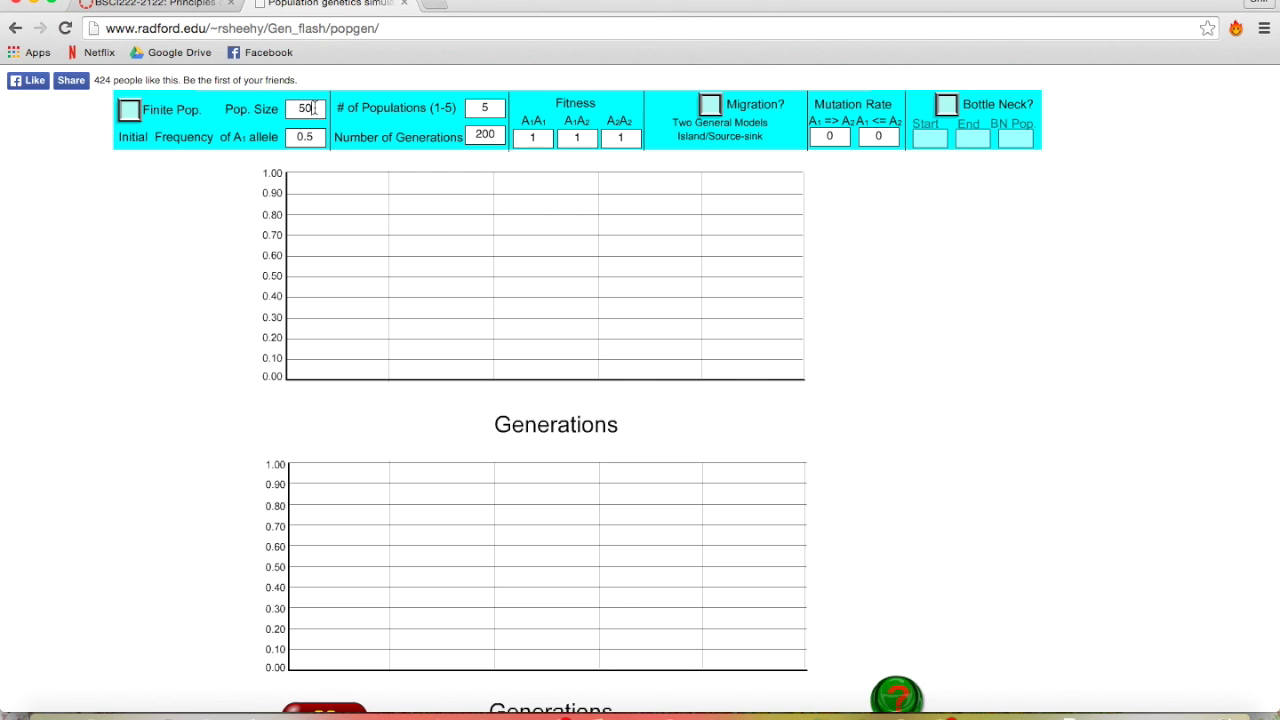
left_click(156, 241)
left_click(316, 137)
key("BackSpace")
type("1")
left_click(315, 139)
key("BackSpace")
type("5")
left_click(196, 261)
left_click(482, 134)
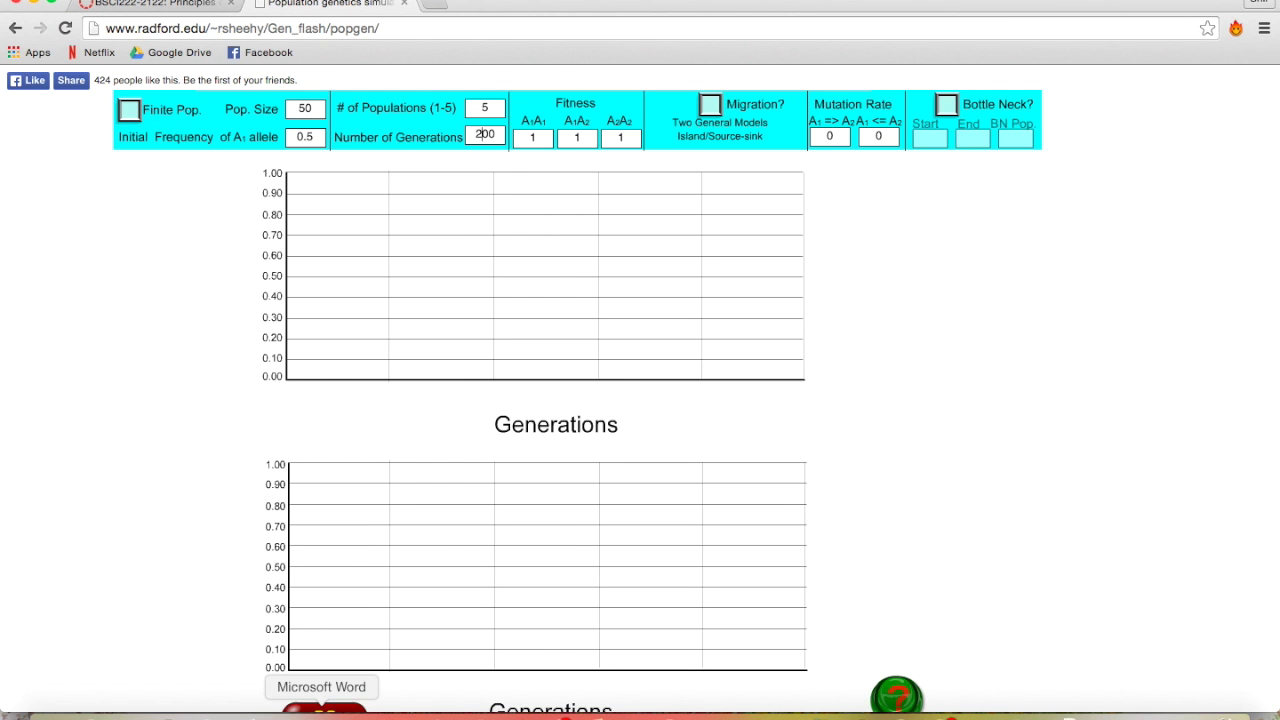
left_click(326, 708)
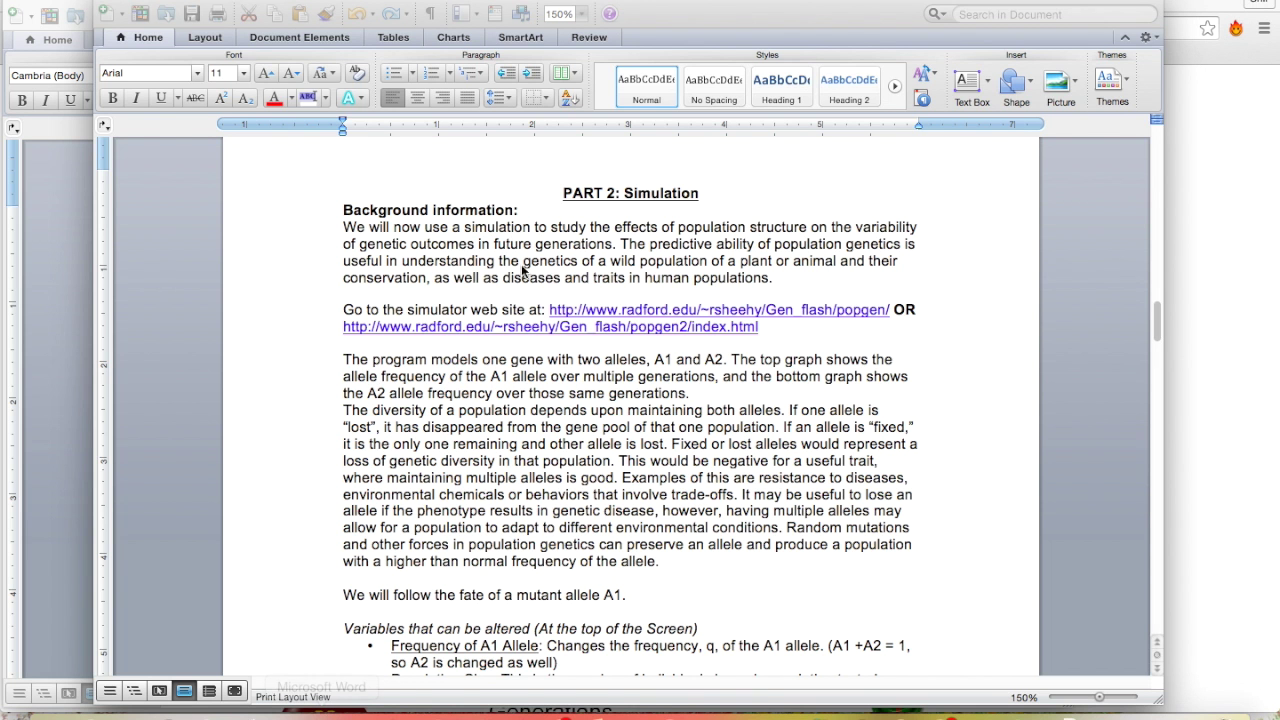
Return to the PopGen simulator and change Number of Generations to 100.
left_click(1222, 266)
left_click(481, 134)
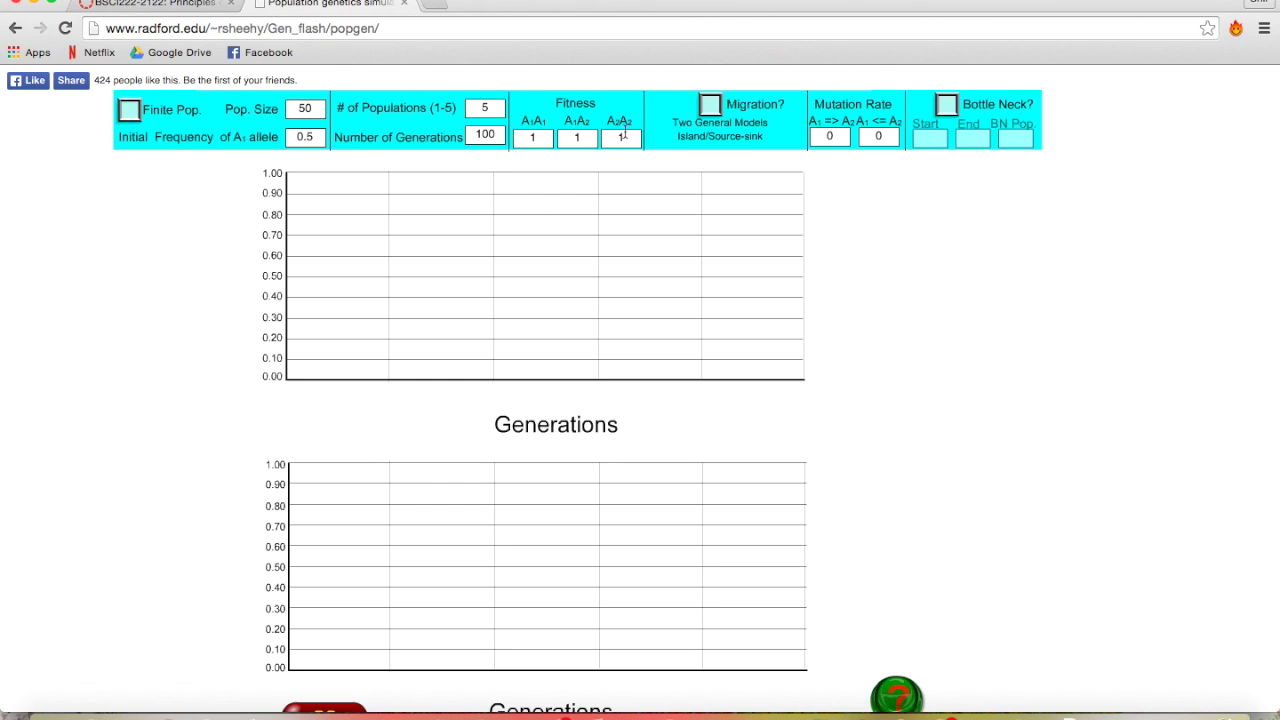
left_click(540, 138)
key("BackSpace")
type(".5")
key("BackSpace")
key("BackSpace")
type("1")
left_click(710, 106)
left_click(946, 108)
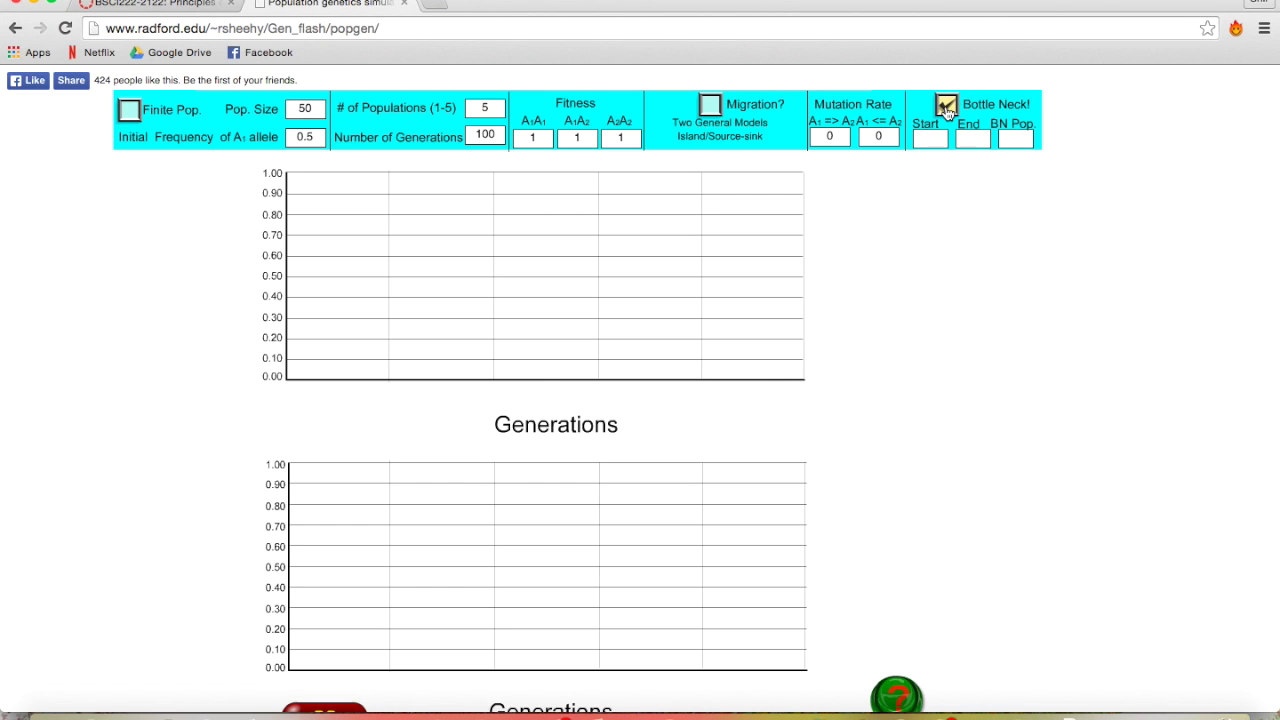
left_click(932, 138)
type("5")
left_click(966, 137)
left_click(966, 137)
type("10")
key("BackSpace")
key("BackSpace")
left_click(1014, 141)
type("10")
left_click(946, 105)
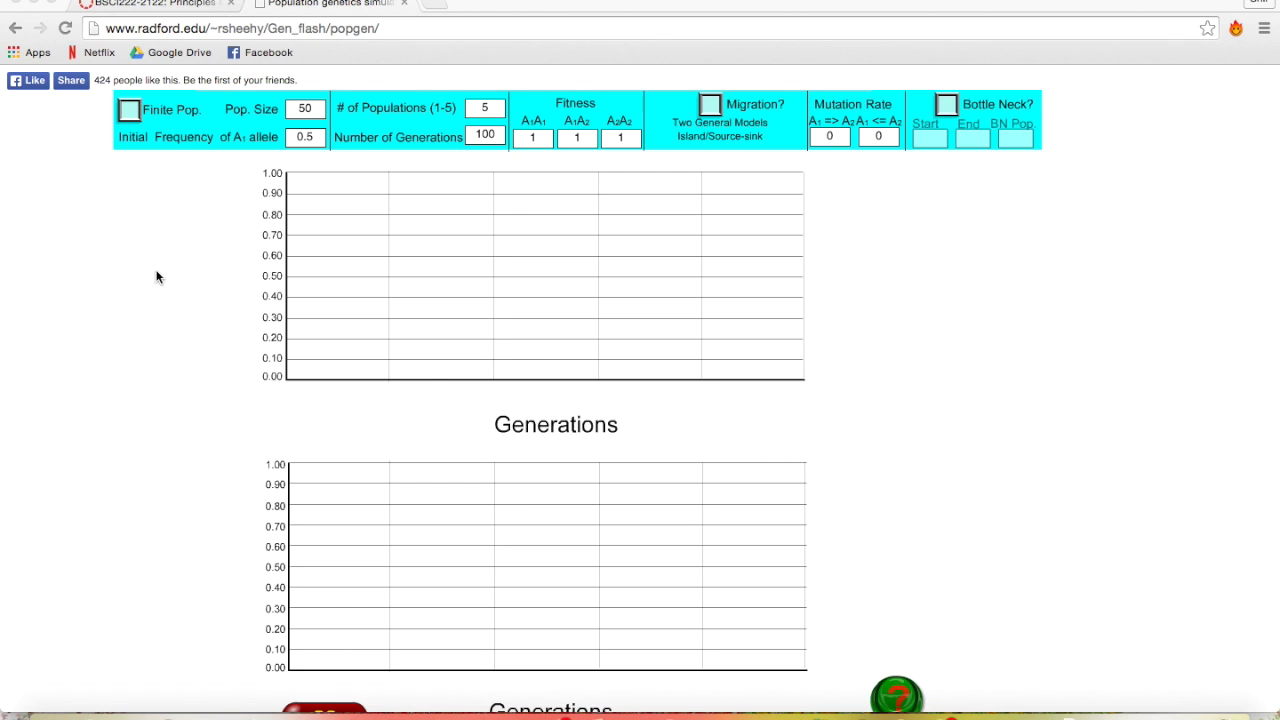
Change Pop. Size from 50 to 500 and # of Populations to 10.
scroll(157, 277, "down", 1)
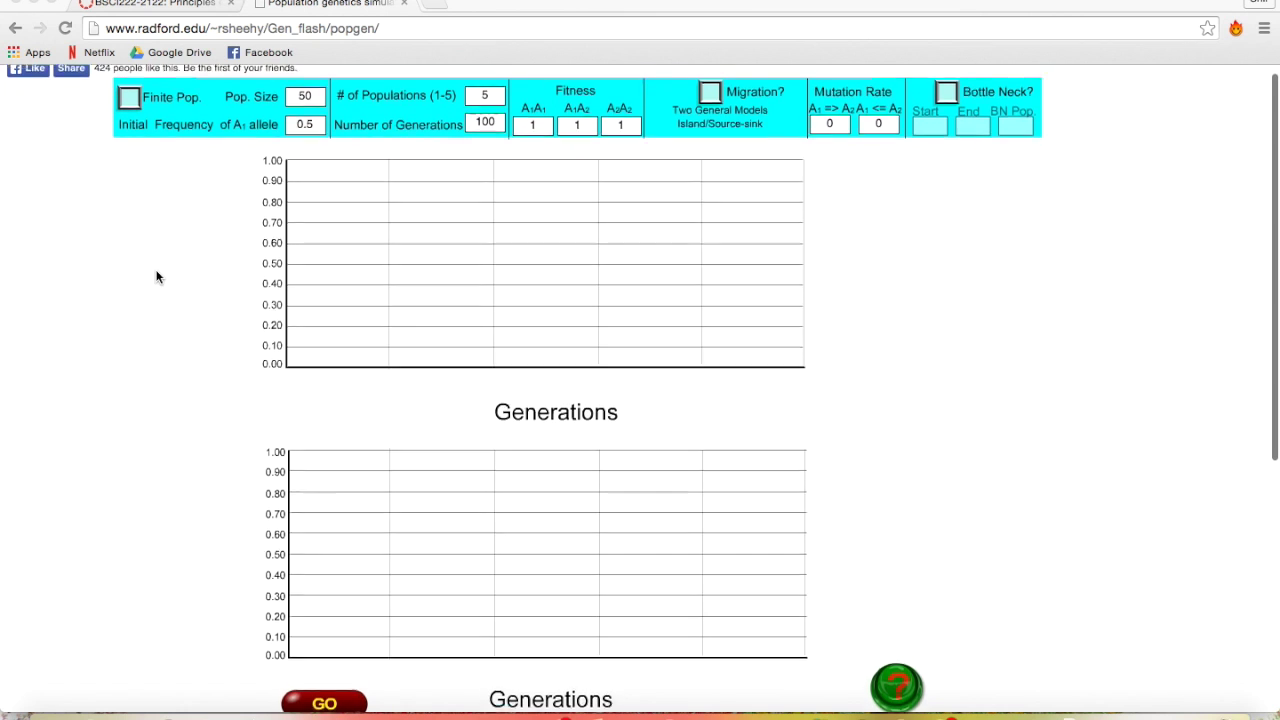
scroll(157, 277, "up", 1)
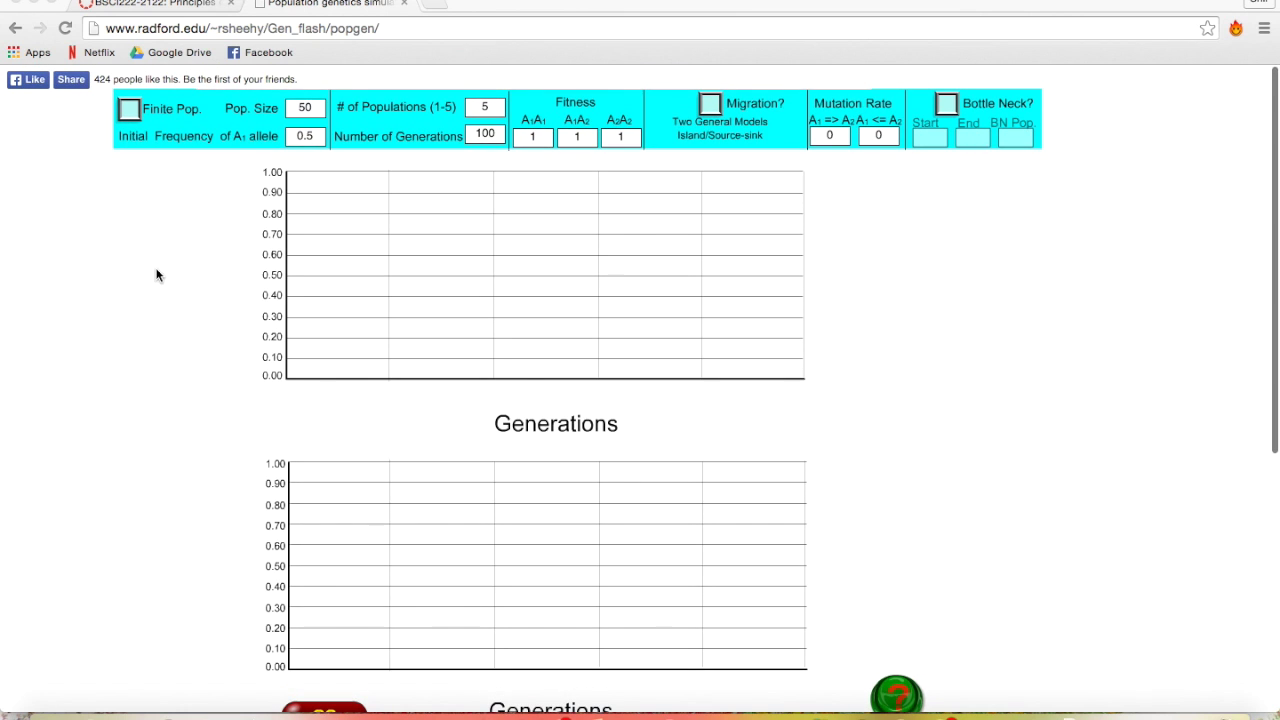
left_click(315, 104)
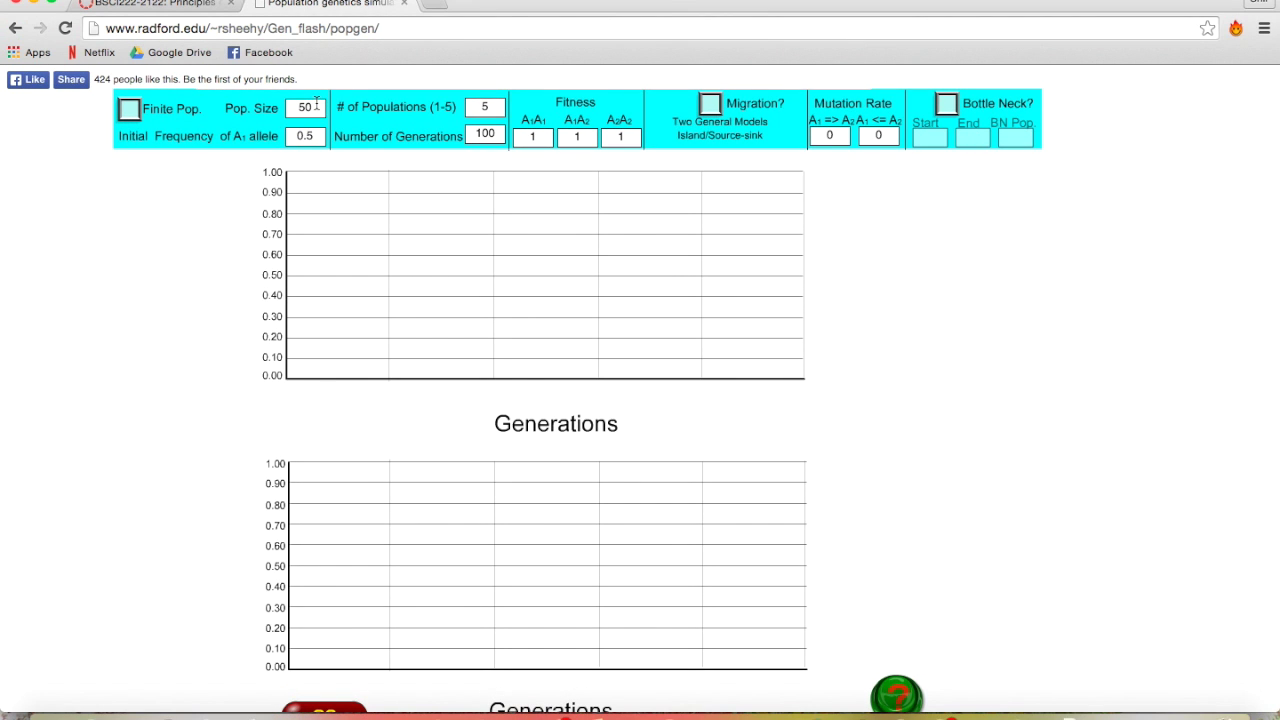
type("0")
key("BackSpace")
type("10")
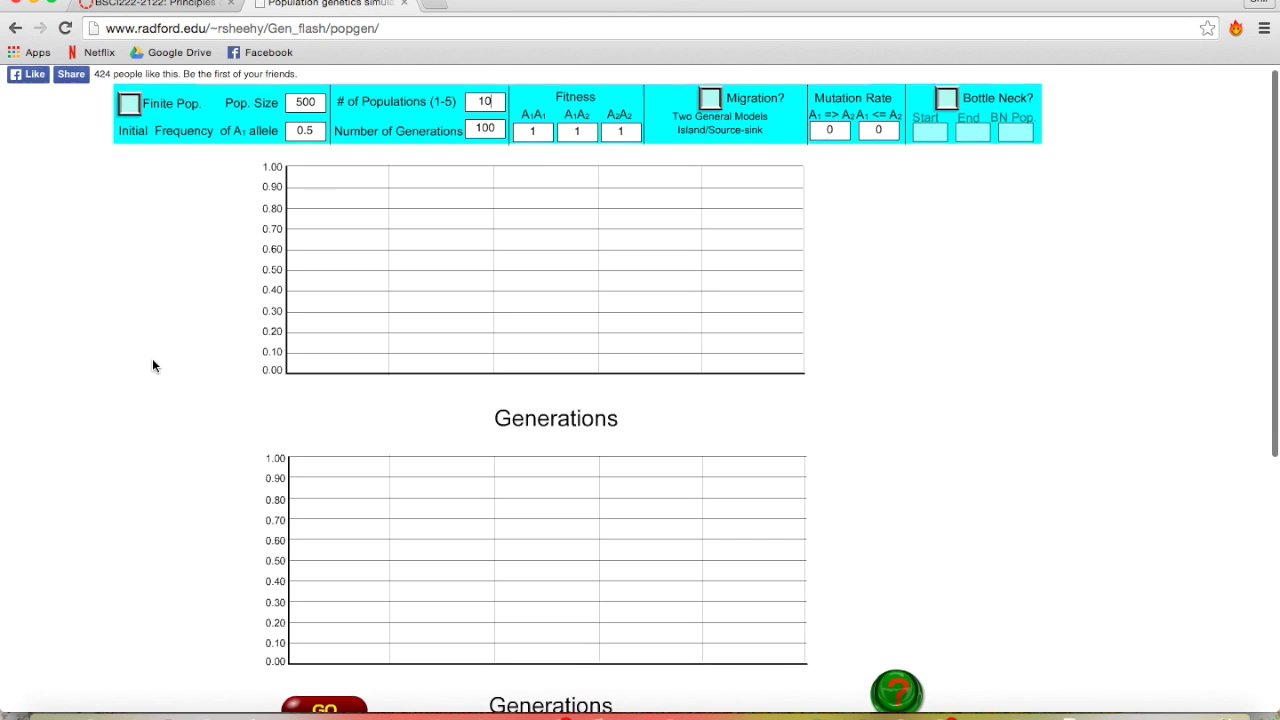
scroll(152, 365, "down", 1)
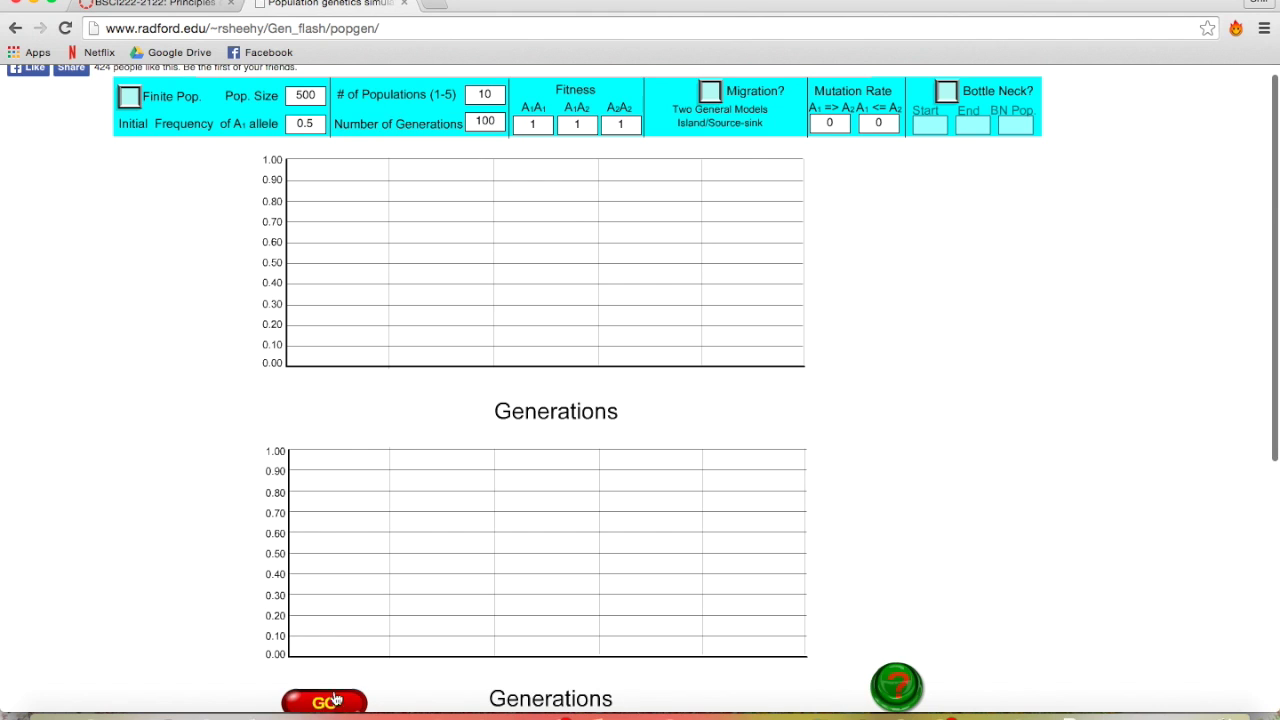
Run the 10 size-500 populations for 100 generations, giving 0 fixed and 0 lost.
left_click(332, 700)
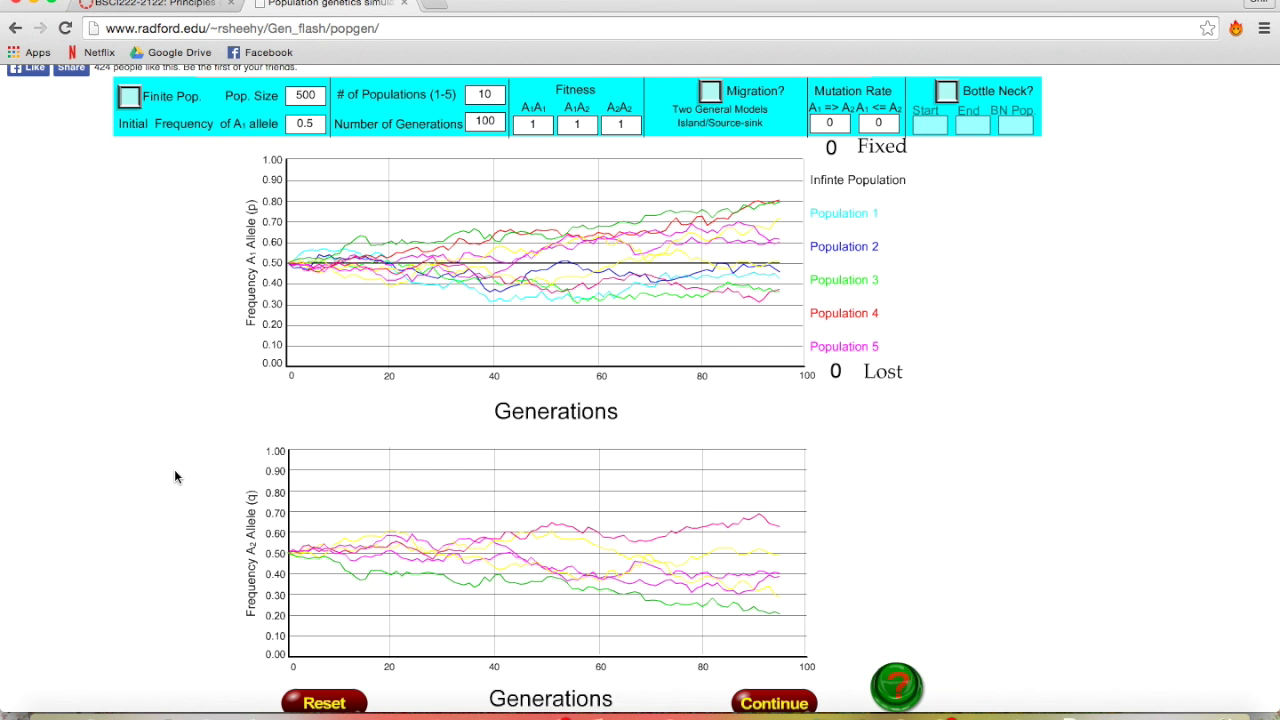
scroll(174, 470, "down", 2)
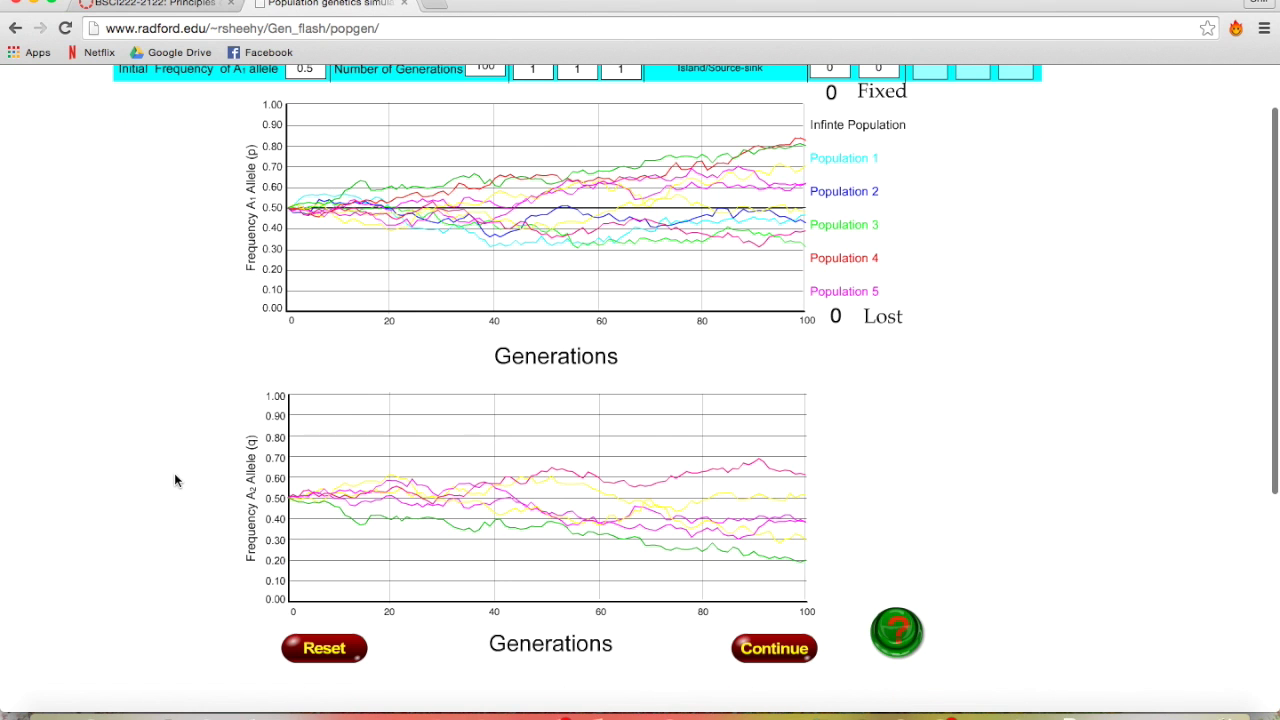
scroll(185, 476, "up", 1)
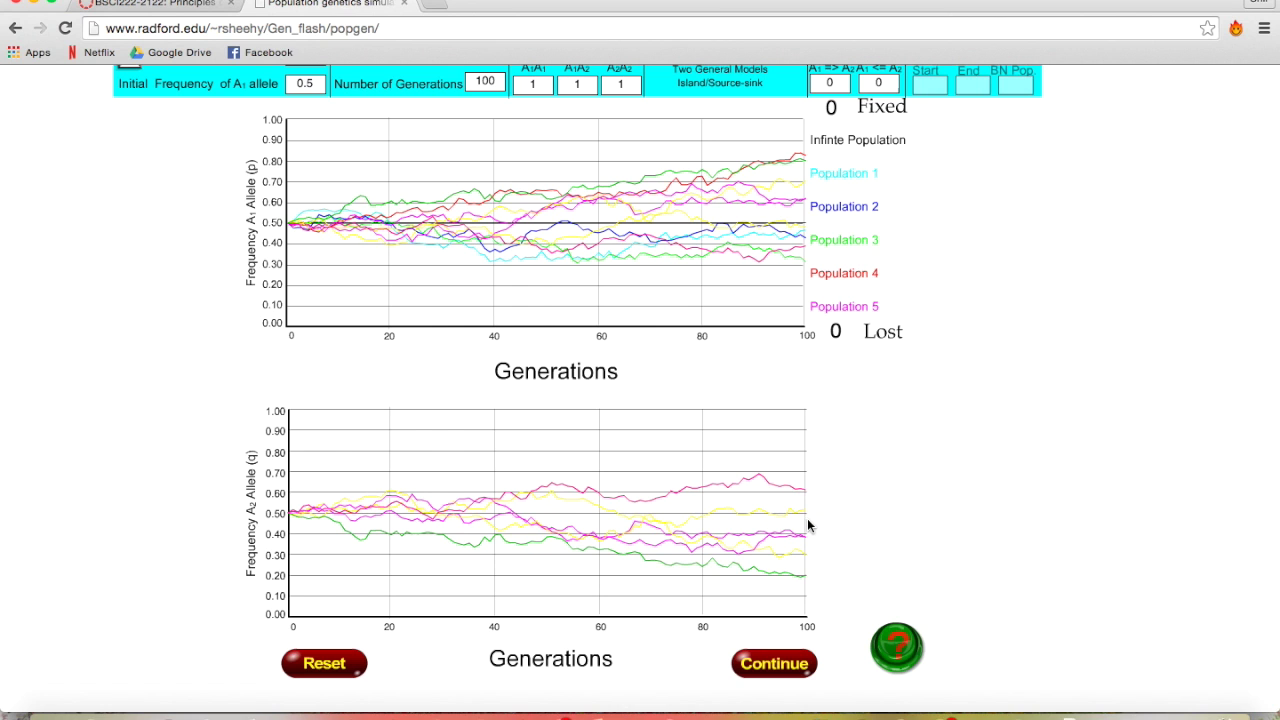
scroll(522, 436, "up", 1)
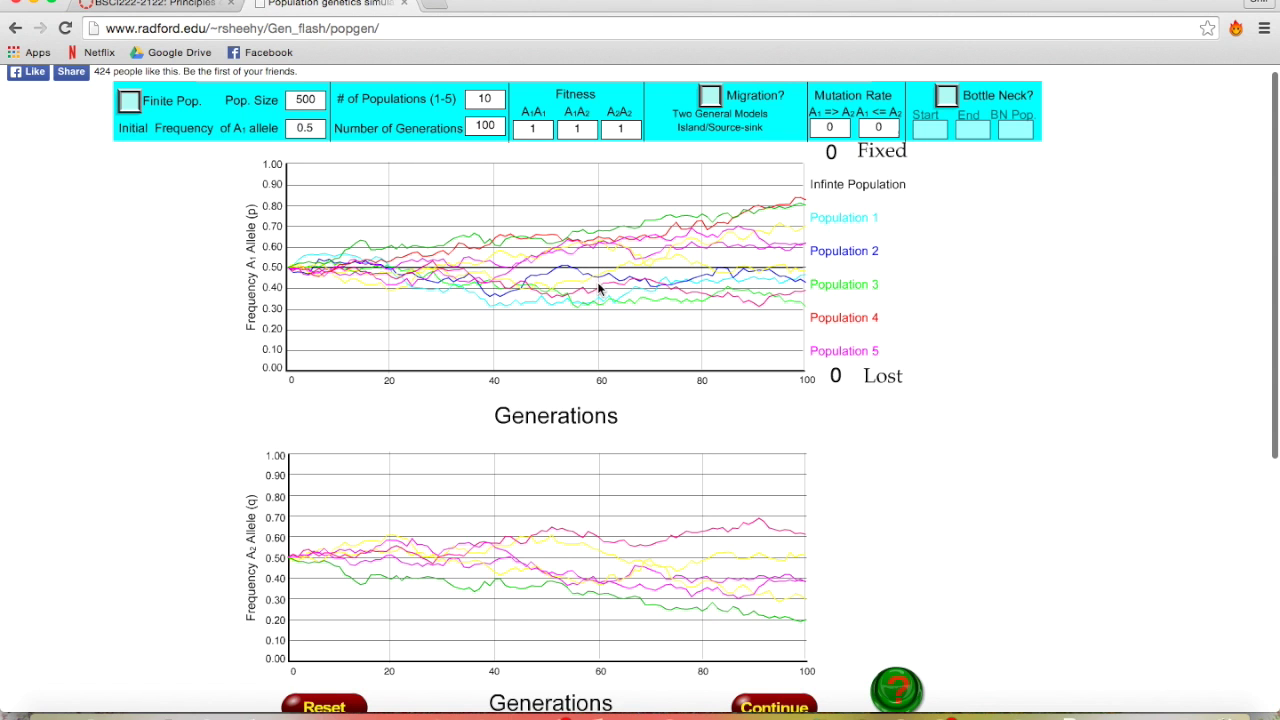
scroll(519, 461, "down", 1)
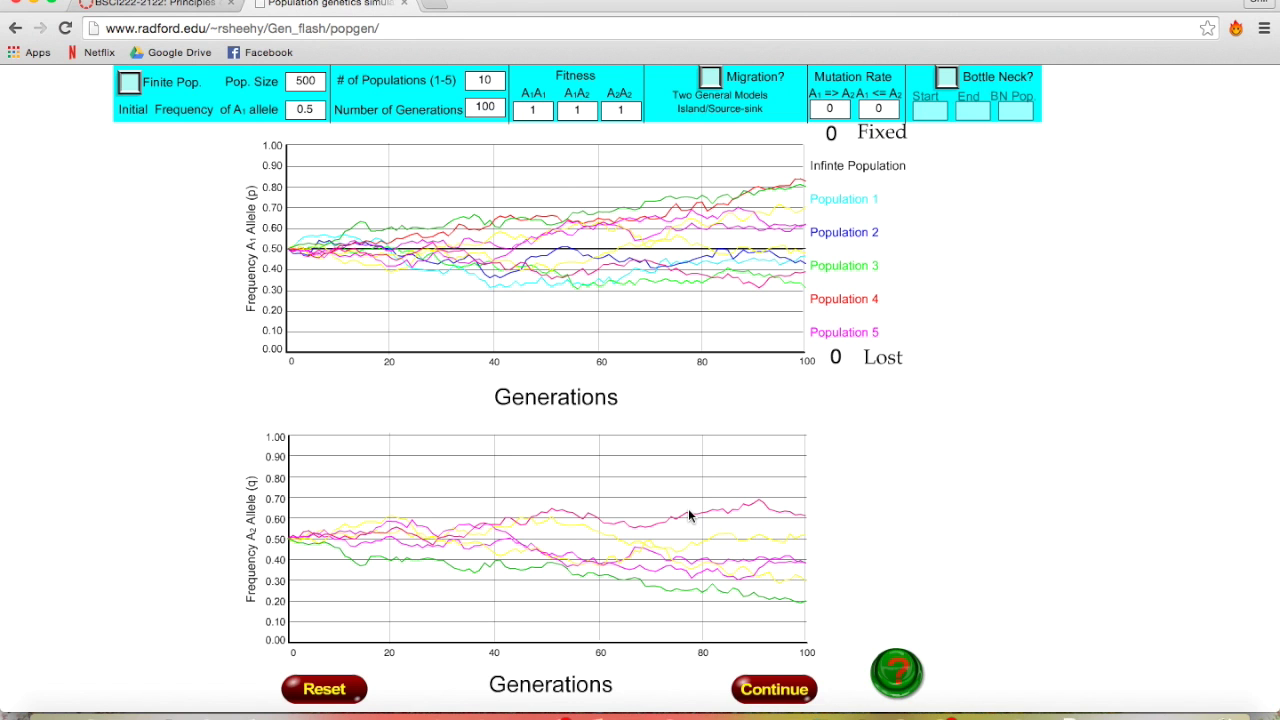
scroll(689, 514, "up", 1)
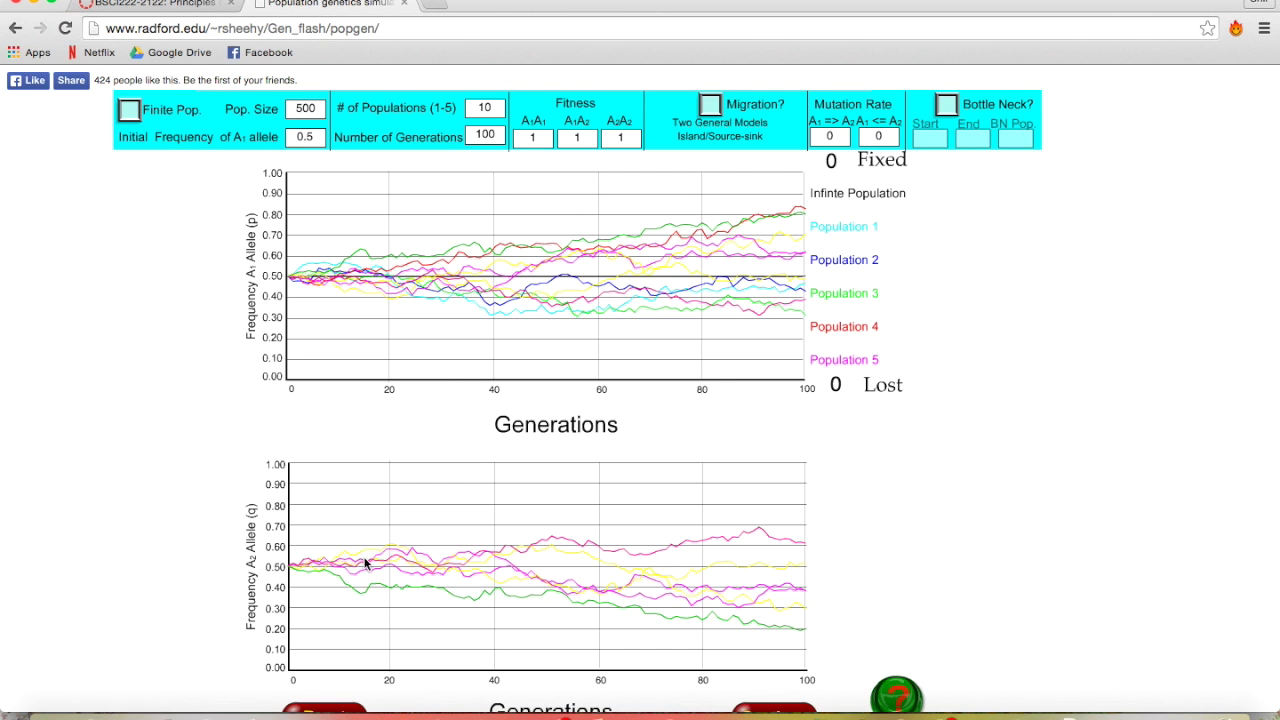
scroll(491, 385, "up", 2)
scroll(548, 369, "up", 2)
Set Pop. Size to 10, reset and rerun: 5 fixed (mean 21.4 generations), 5 lost (mean 14.4).
left_click(318, 111)
key("BackSpace")
key("BackSpace")
key("BackSpace")
type("10")
scroll(98, 362, "down", 1)
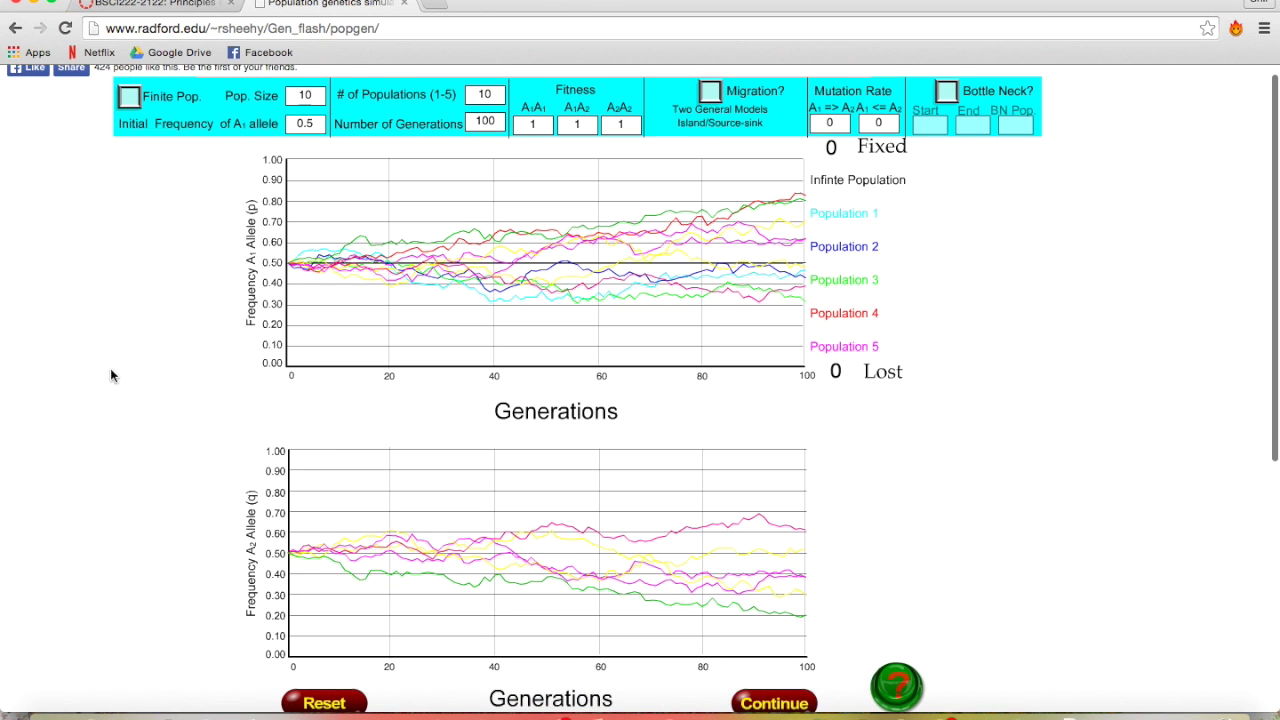
left_click(324, 702)
left_click(324, 702)
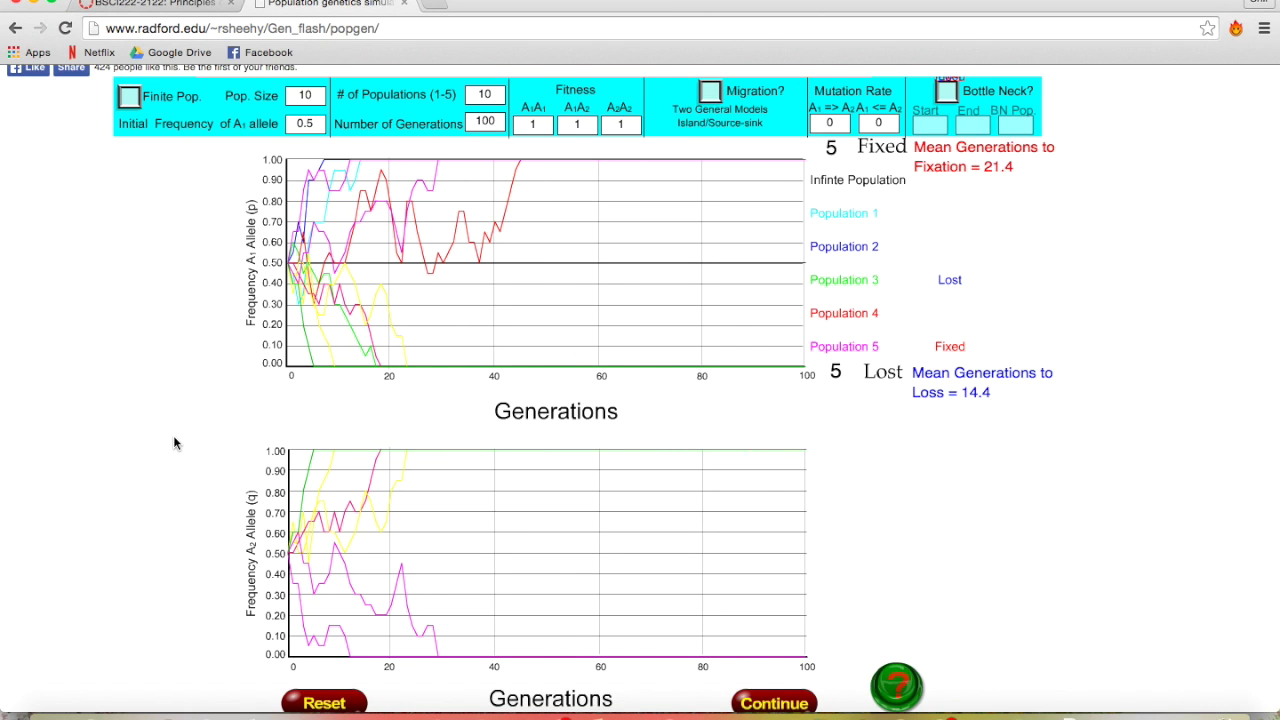
scroll(173, 437, "up", 1)
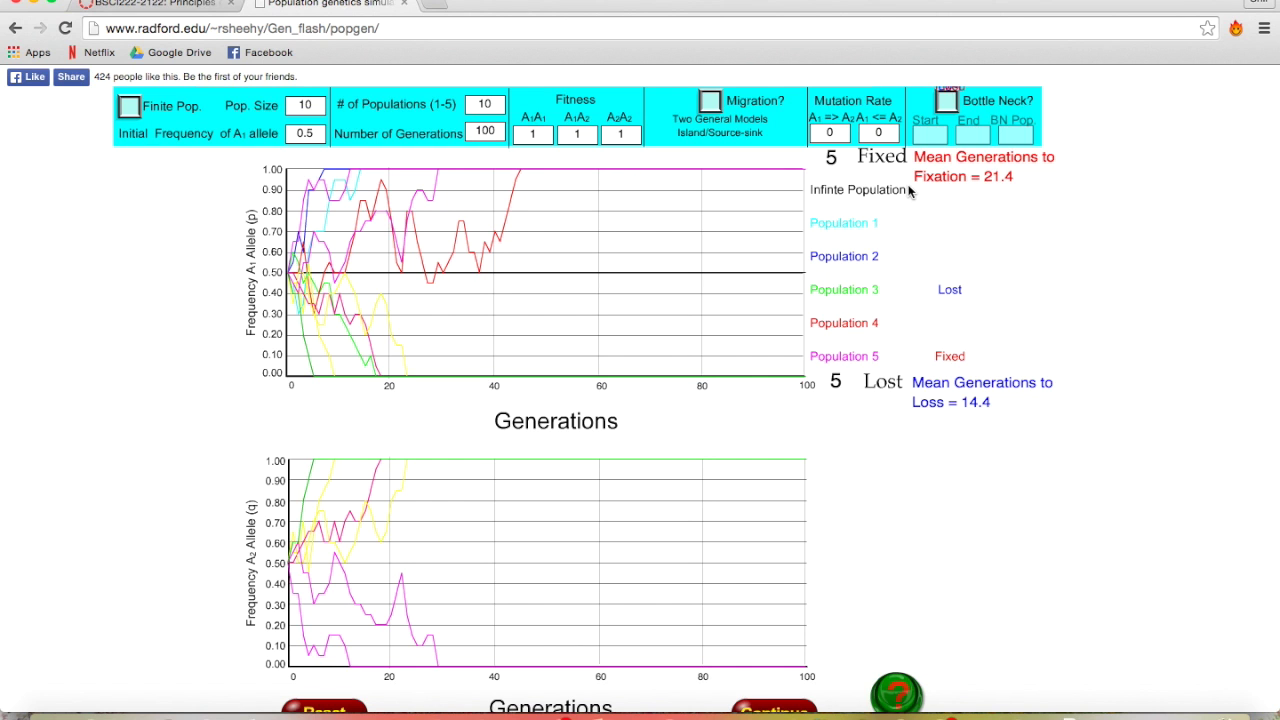
scroll(909, 191, "down", 1)
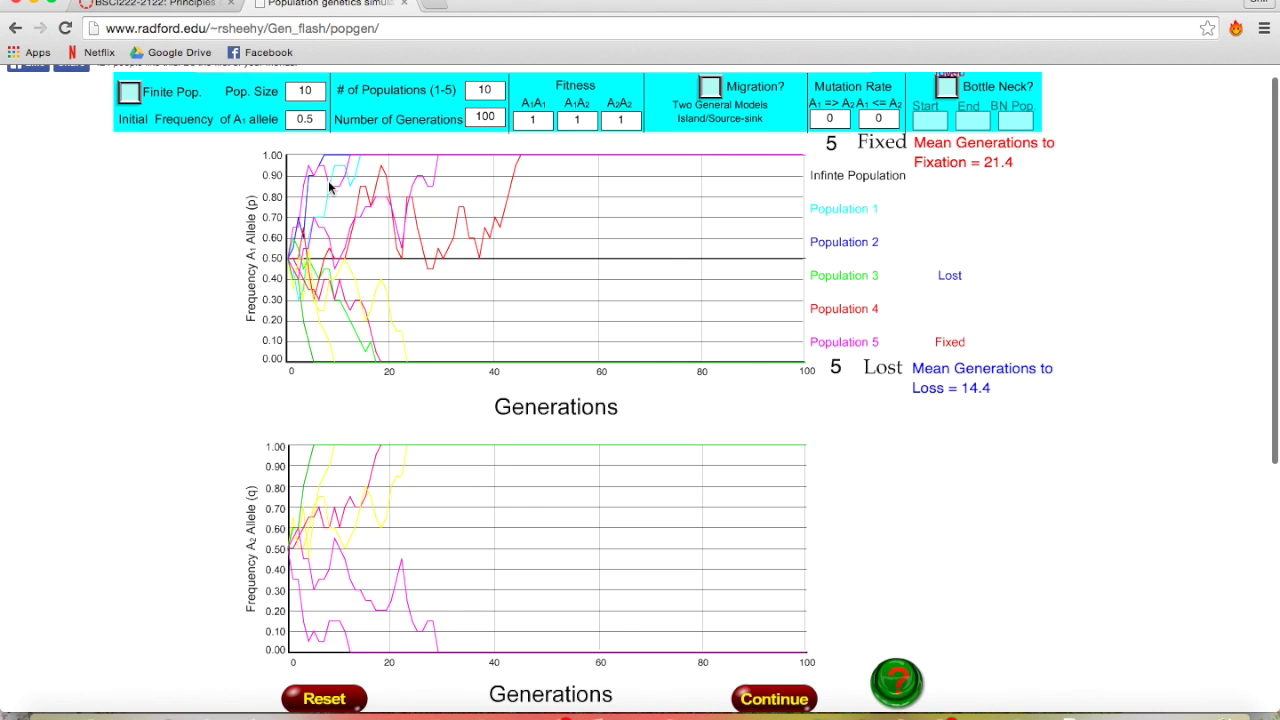
scroll(3, 296, "up", 1)
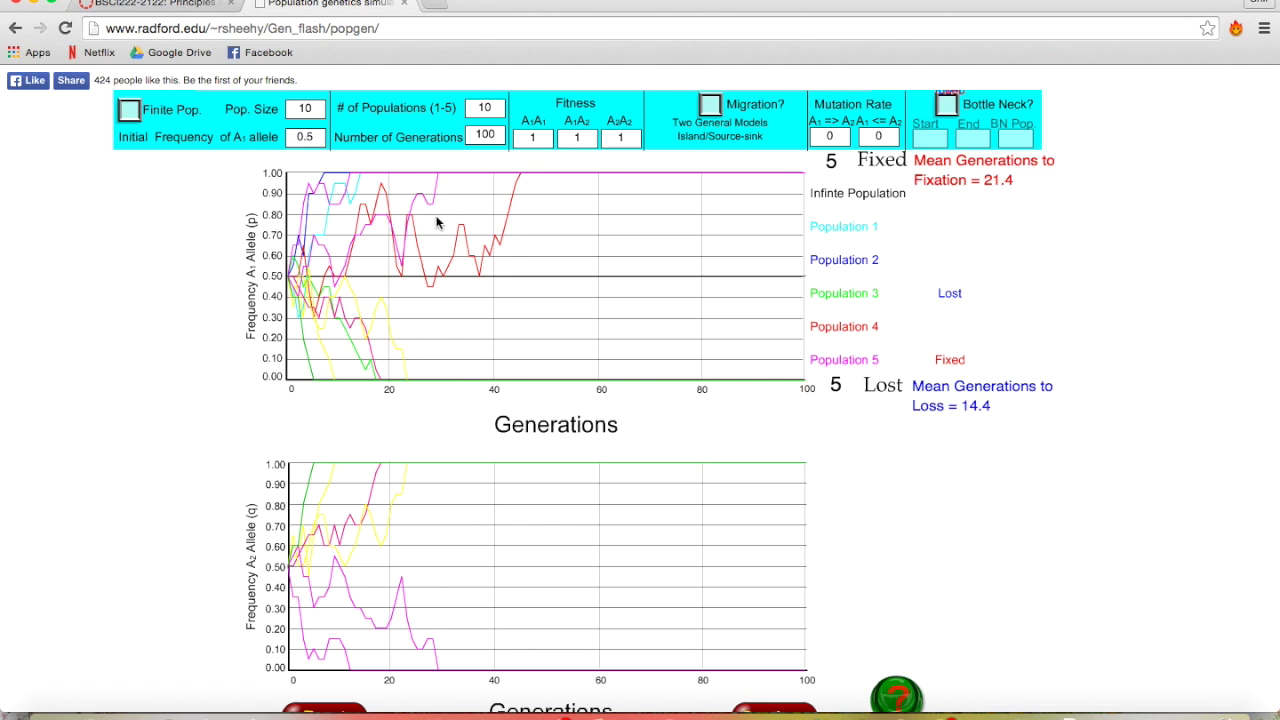
scroll(436, 222, "down", 1)
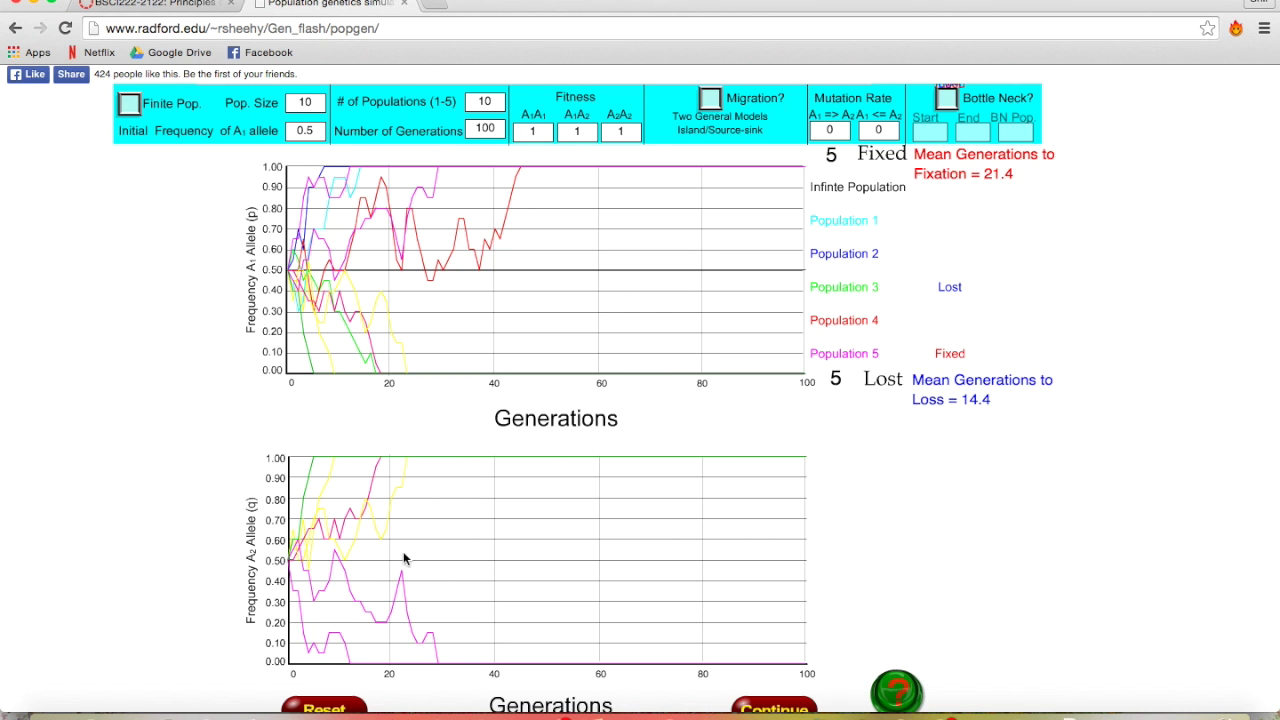
left_click(325, 710)
scroll(480, 396, "up", 20)
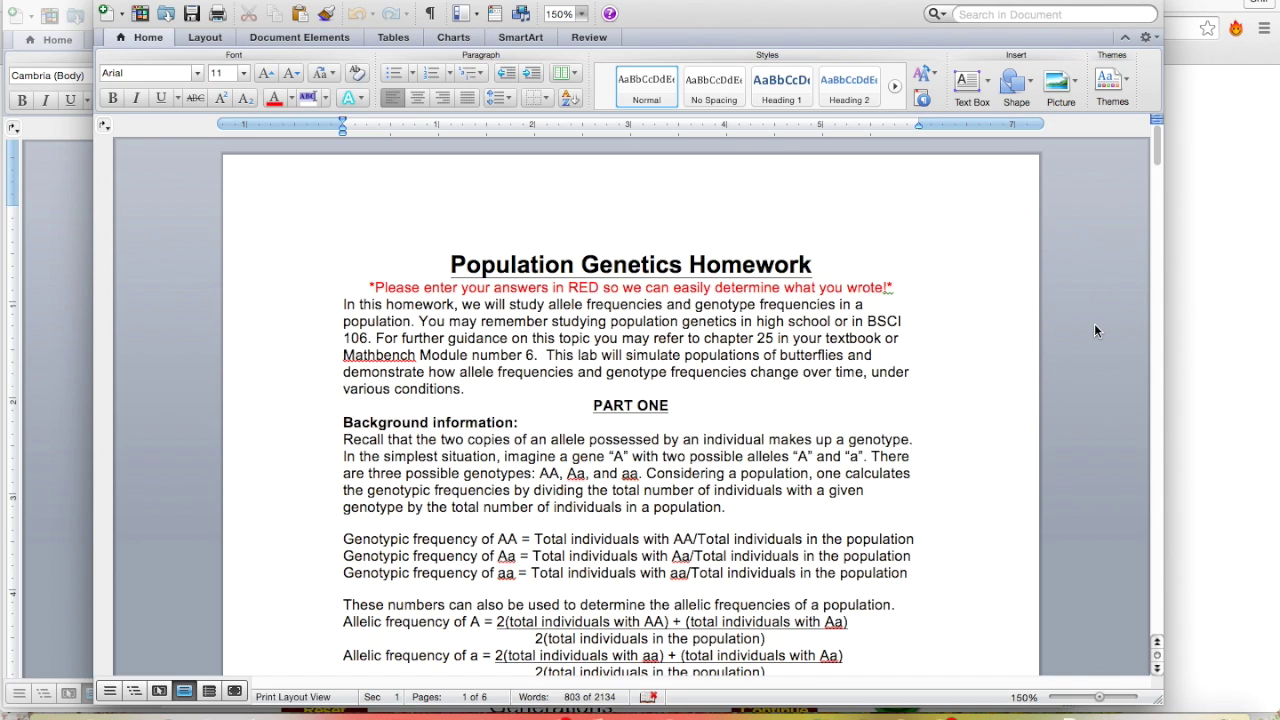
left_click(1243, 275)
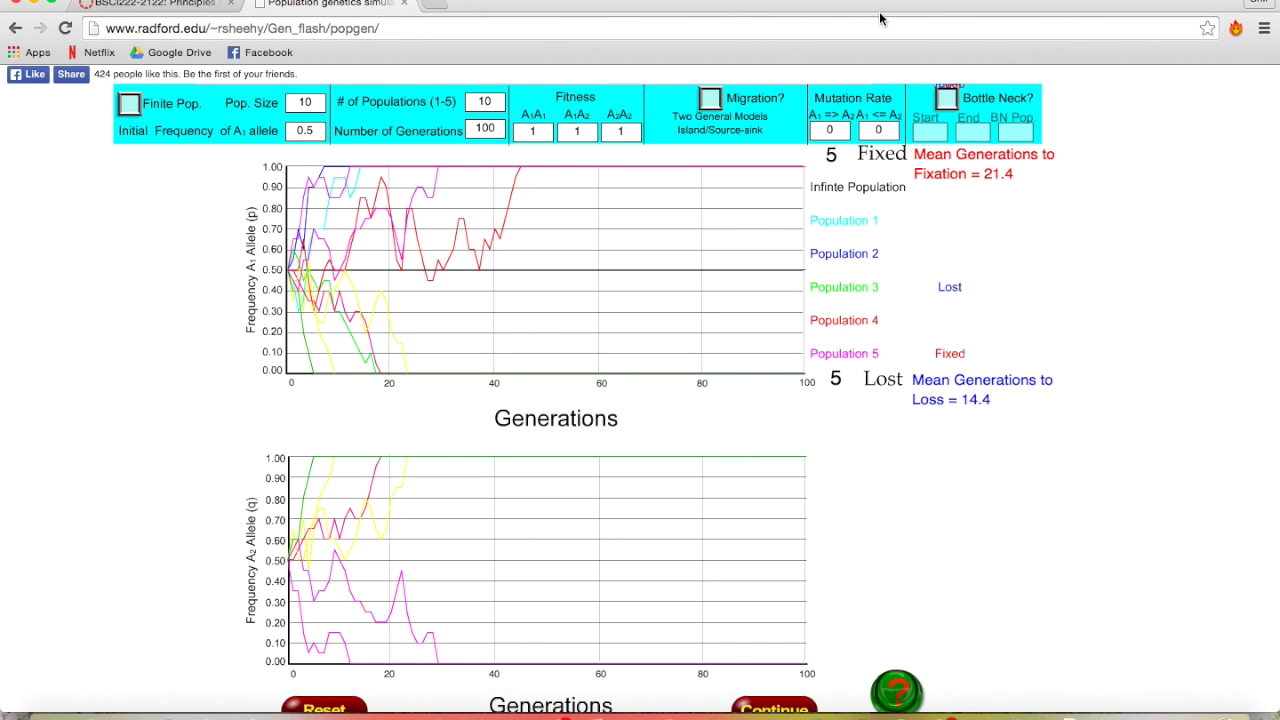